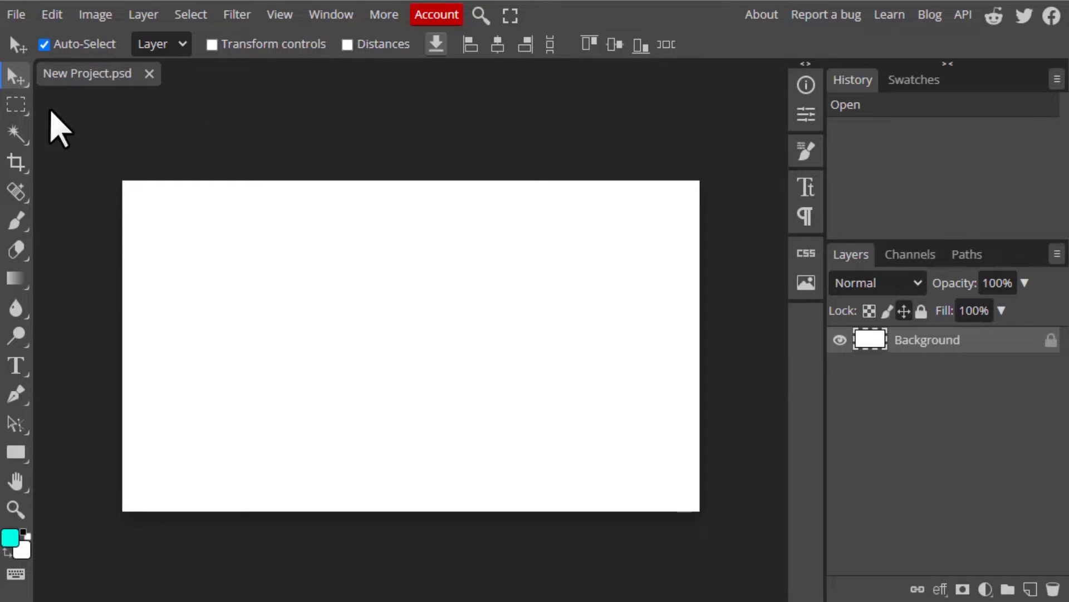
Step: Make the Artboard Tool active, finding it through the command search with 'artboa'
left_click(9, 81)
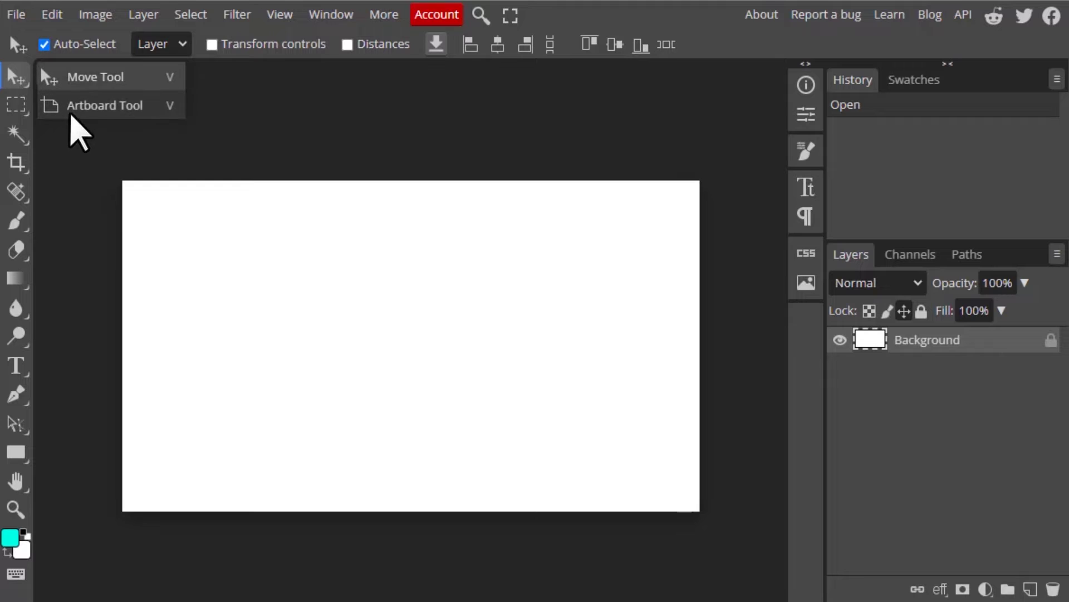
left_click(93, 114)
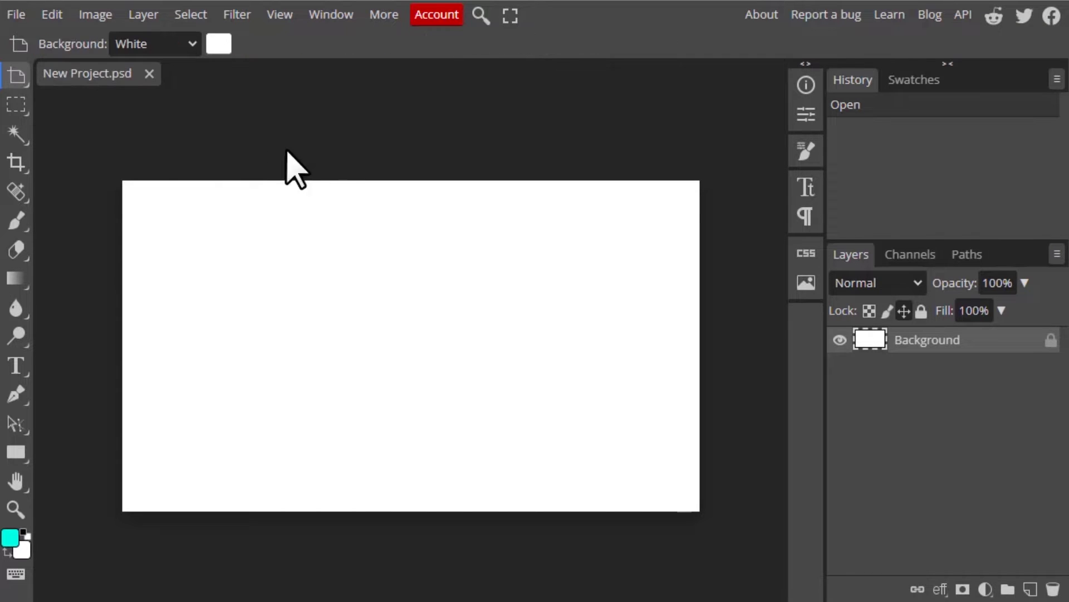
key("v")
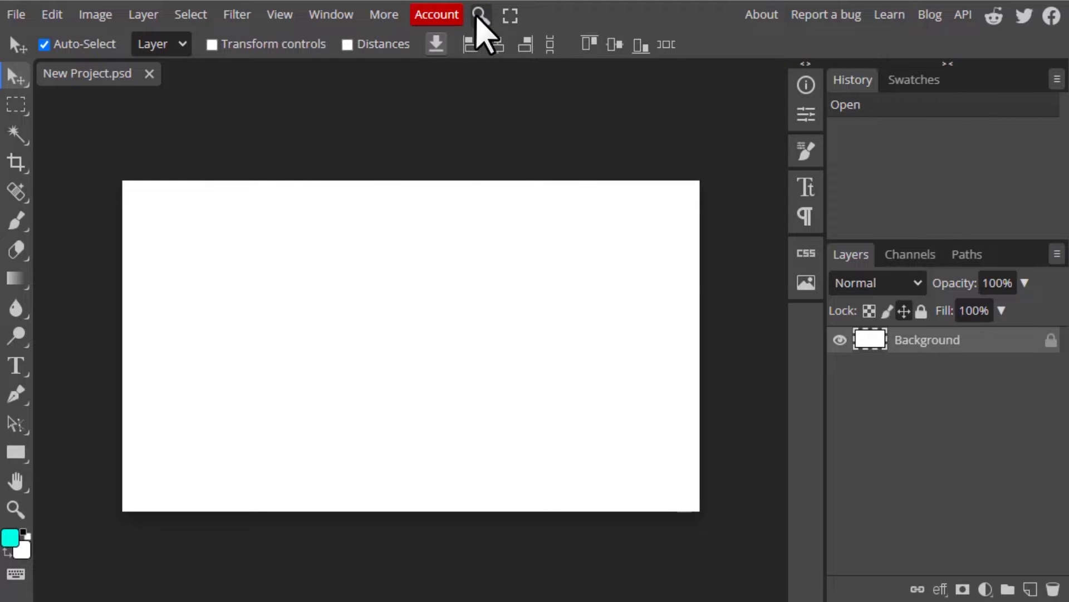
left_click(479, 16)
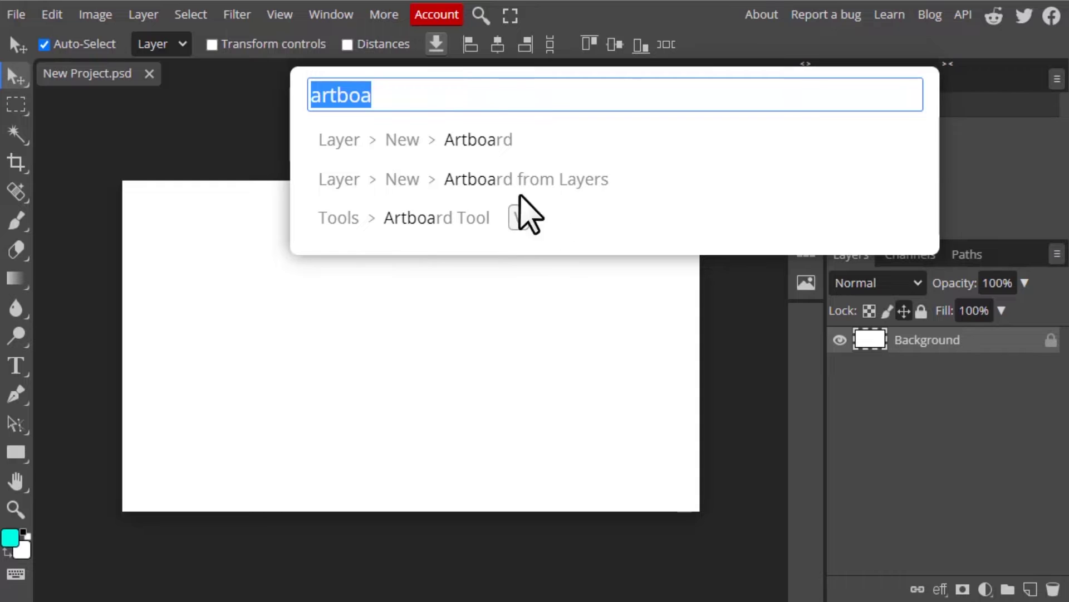
left_click(463, 221)
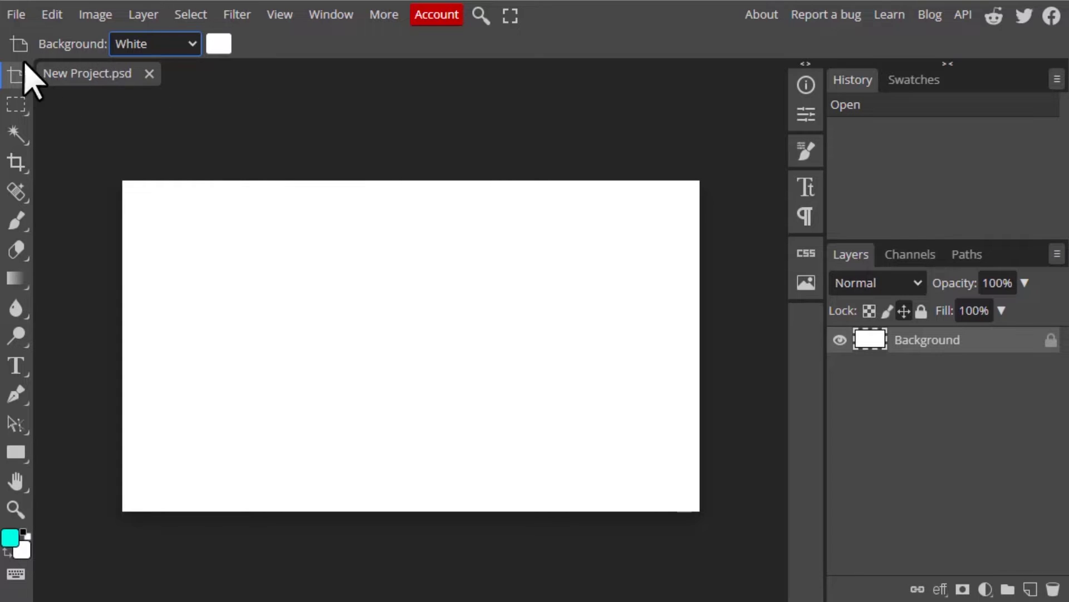
left_click(140, 49)
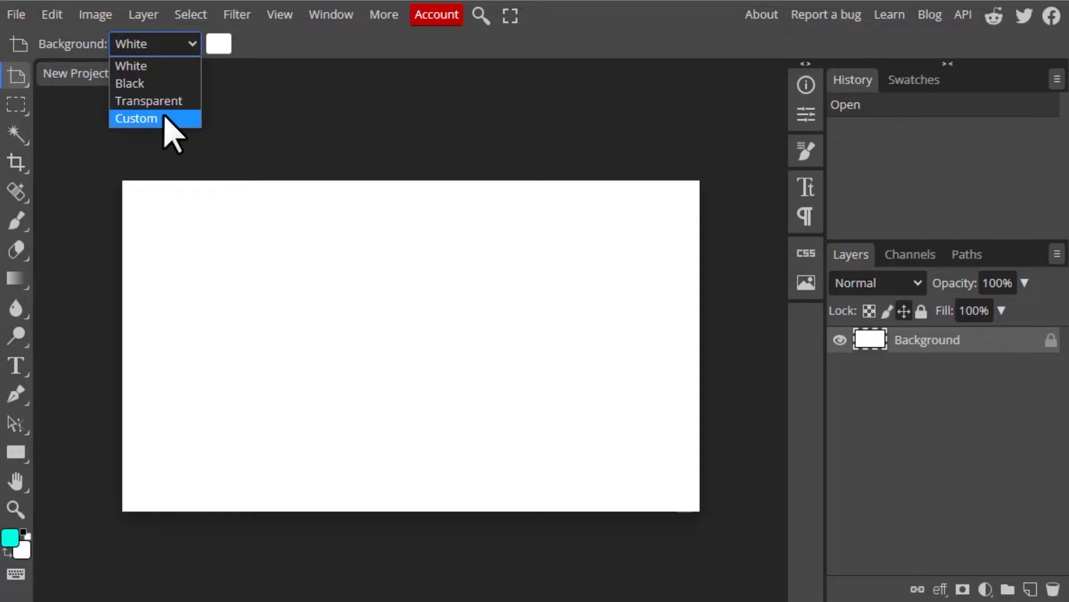
left_click(148, 124)
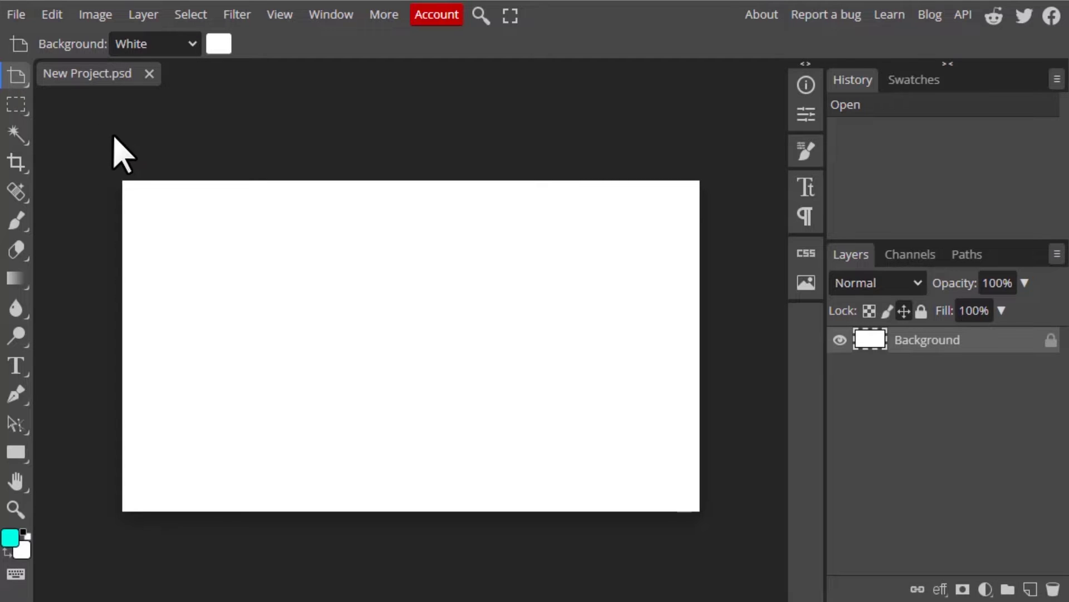
Step: Draw Artboard 1 over the canvas and resize it to about 1000 px high and nearly as wide
left_click_drag(113, 135, 709, 520)
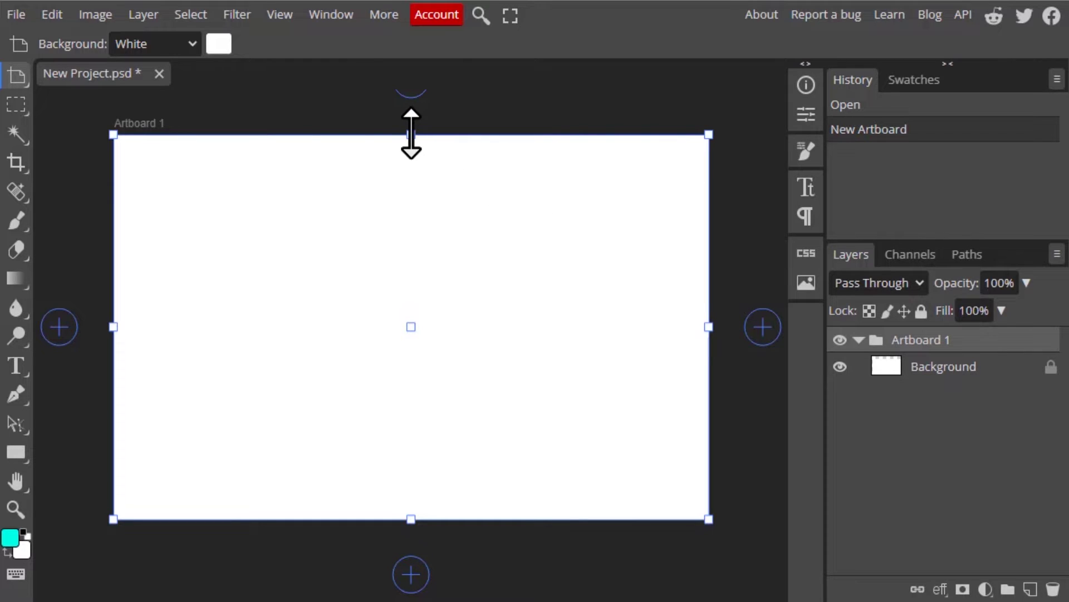
left_click_drag(411, 132, 411, 133)
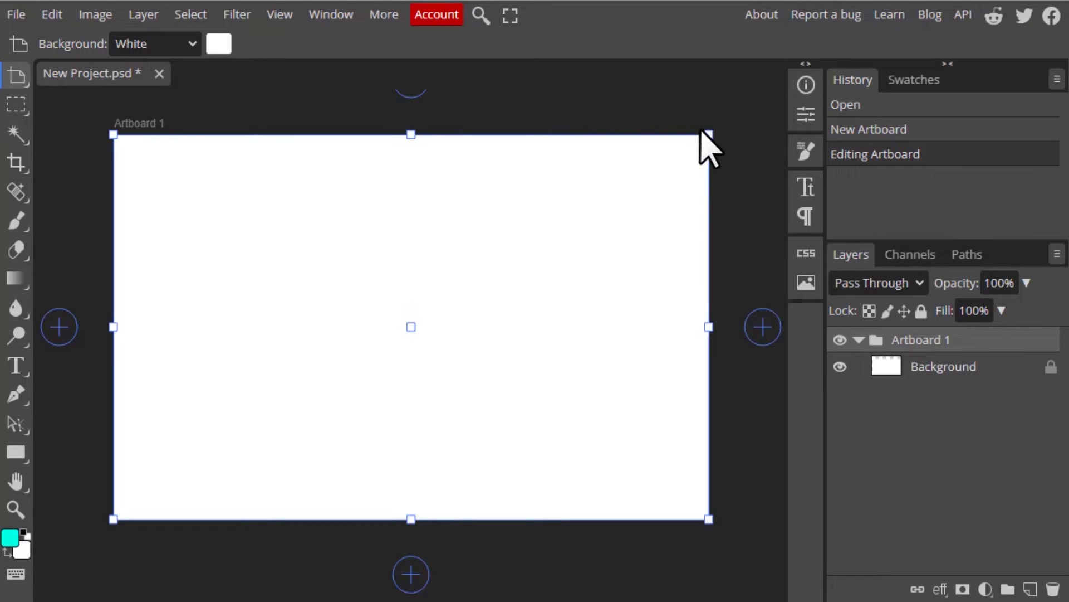
left_click_drag(708, 135, 685, 148)
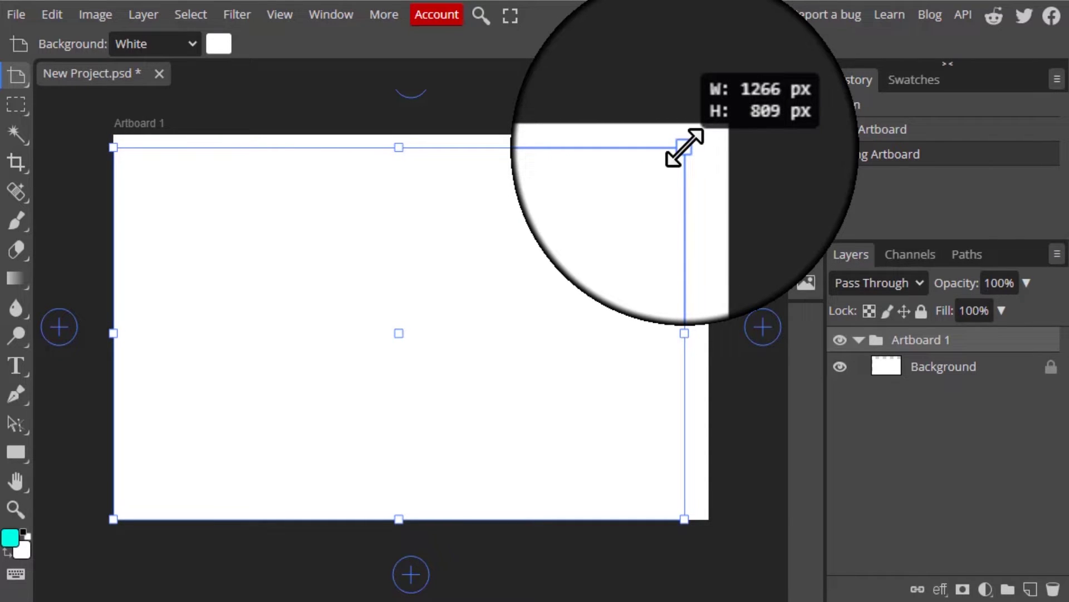
left_click_drag(685, 148, 661, 160)
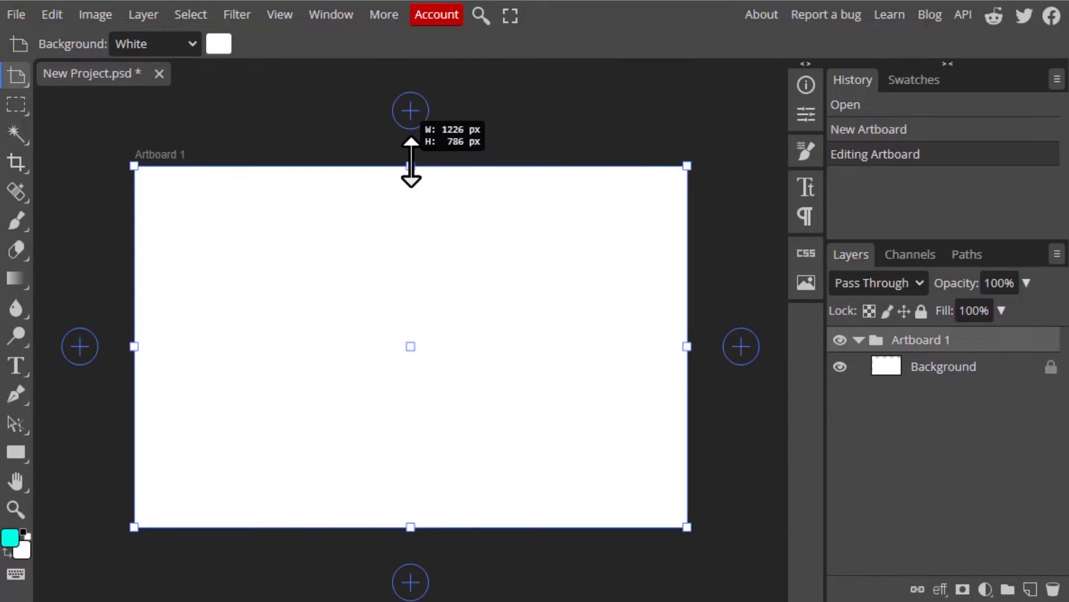
left_click_drag(411, 165, 411, 107)
left_click_drag(412, 211, 412, 181)
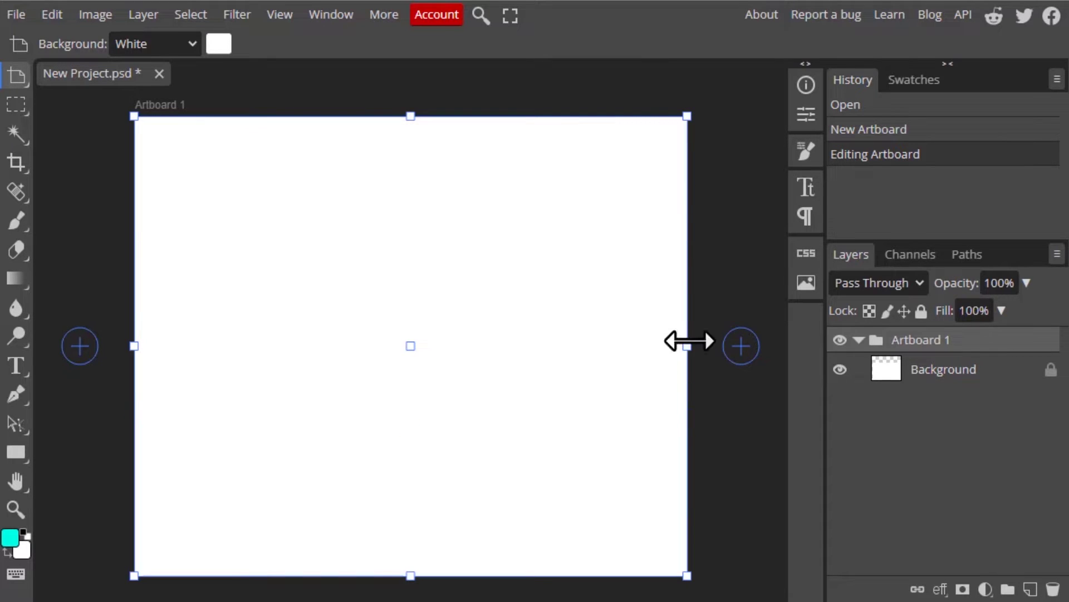
left_click_drag(685, 343, 587, 344)
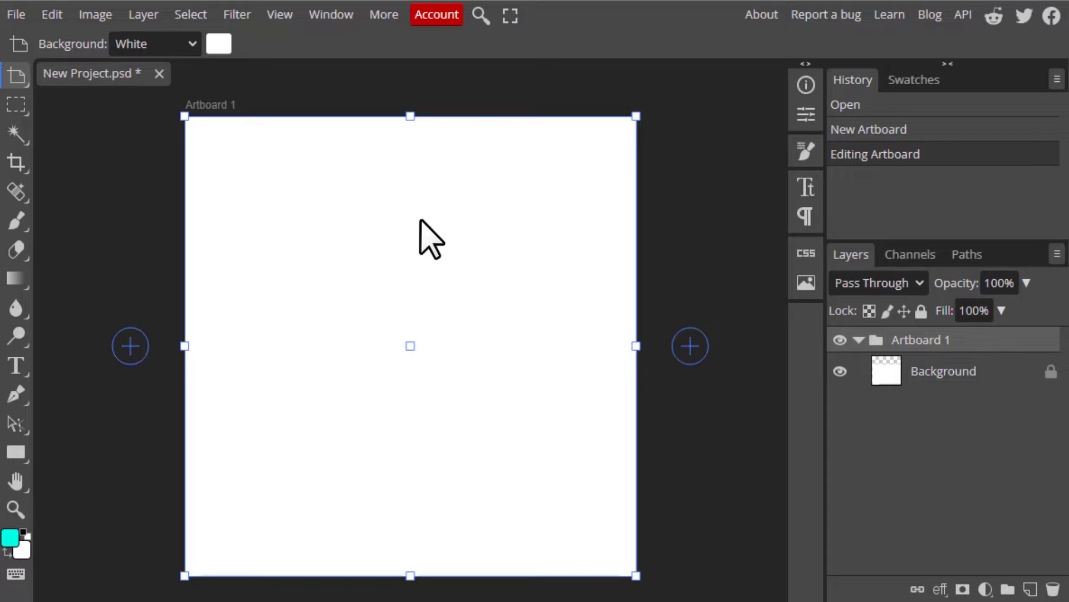
Step: Change the Width in Image Size so Artboard 1 becomes wider than tall
left_click(95, 17)
left_click(163, 329)
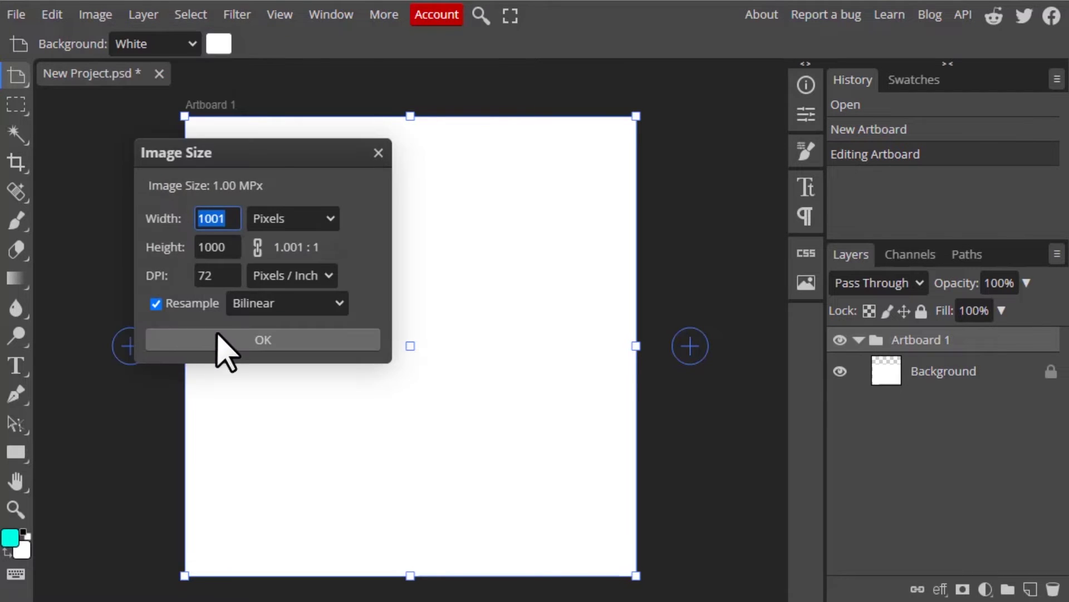
left_click(237, 218)
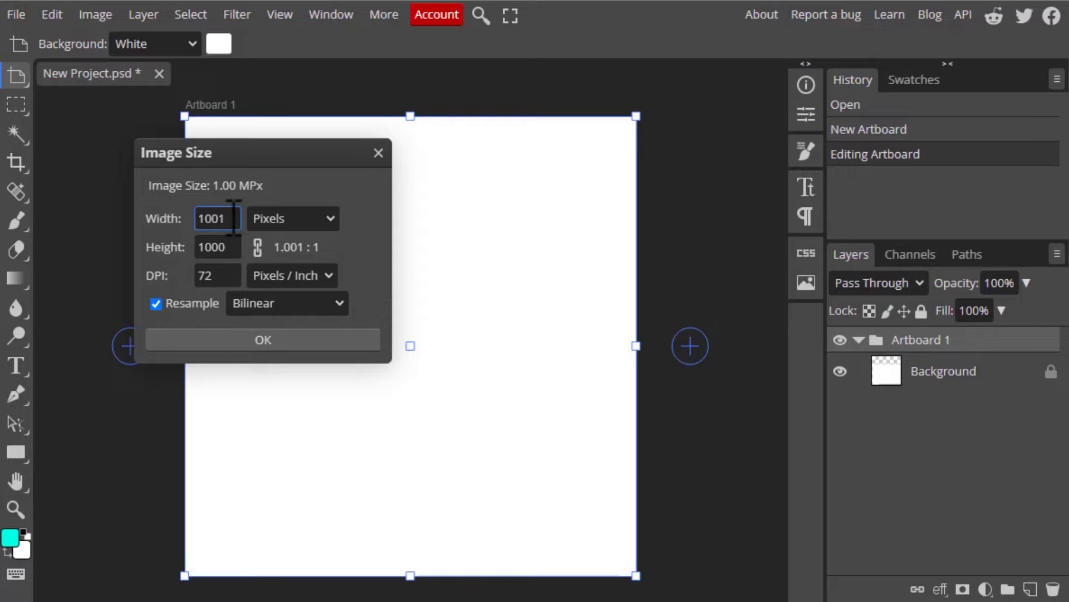
key("ctrl+a")
type("1")
left_click(287, 341)
Step: Switch to the Move tool and then back to the Artboard Tool
key("v")
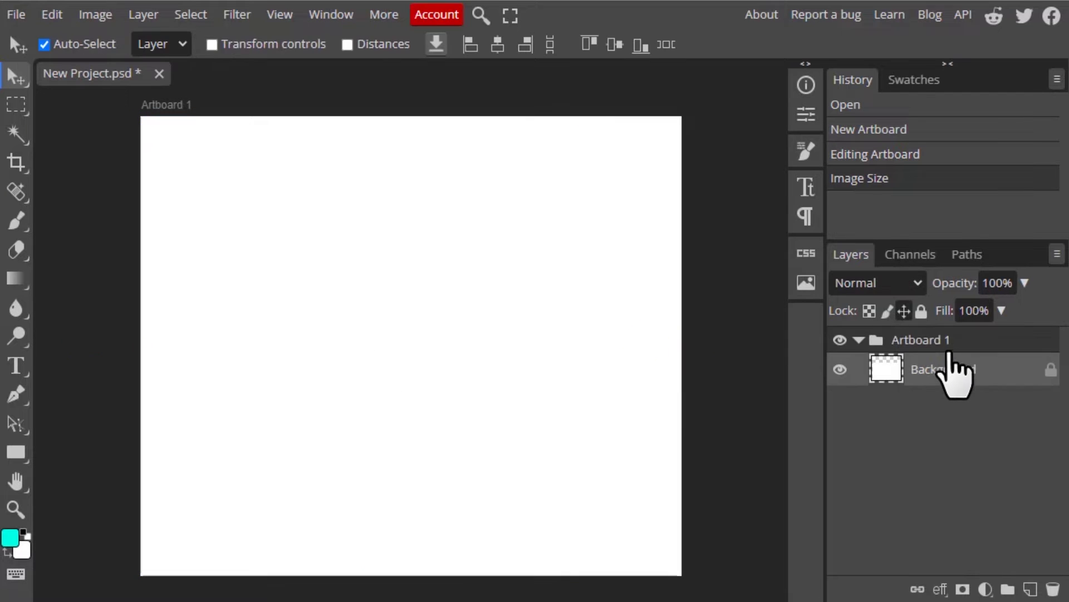
mouse_move(15, 76)
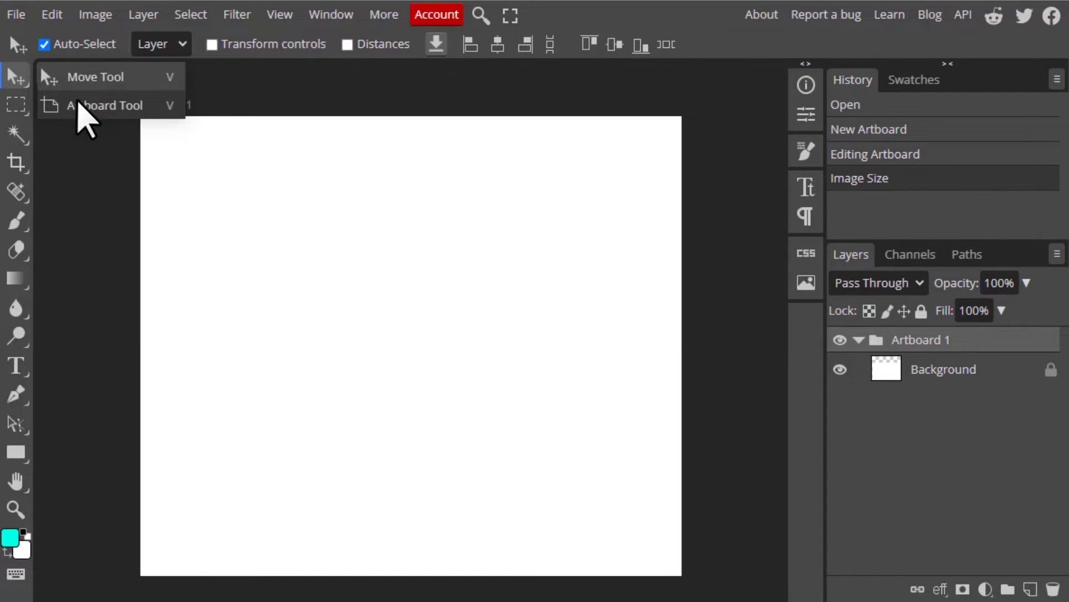
left_click(78, 106)
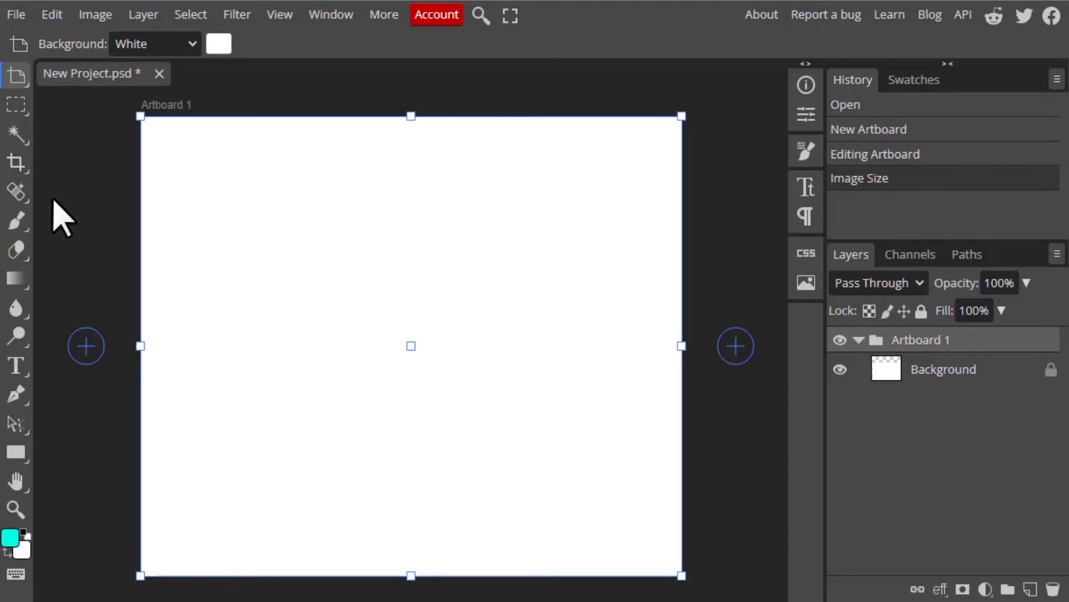
Step: Discard the old document and create a new 1280×720 project with Artboards enabled
left_click(159, 73)
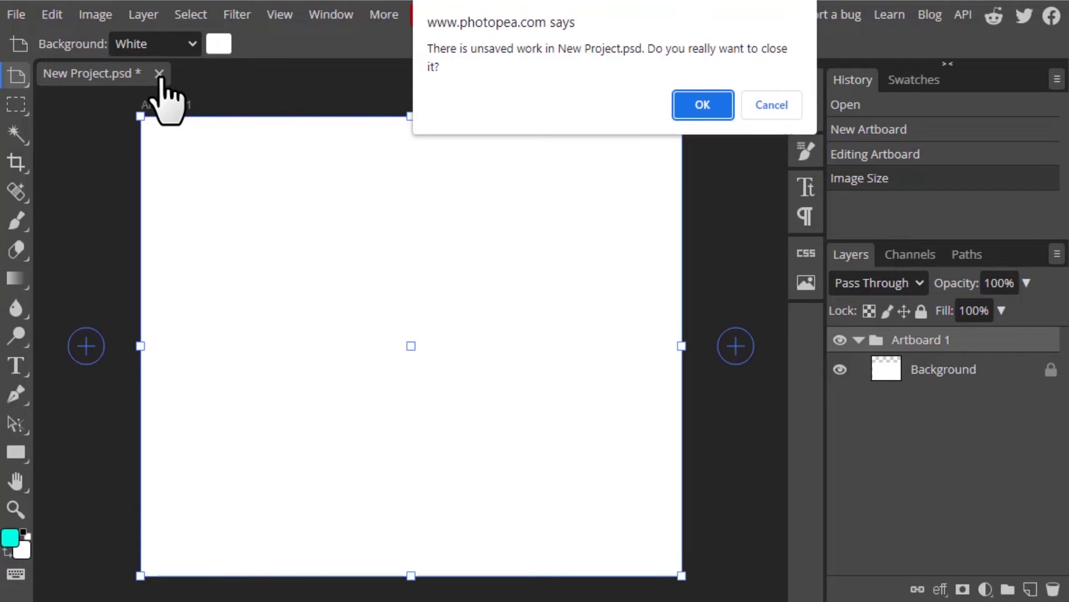
left_click(697, 106)
left_click(21, 15)
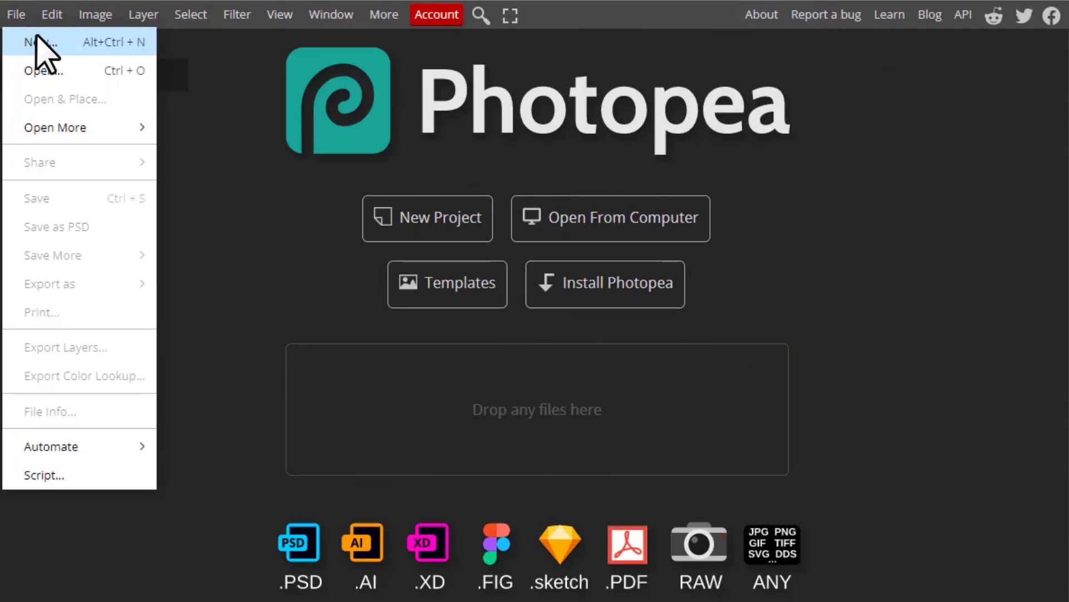
left_click(39, 42)
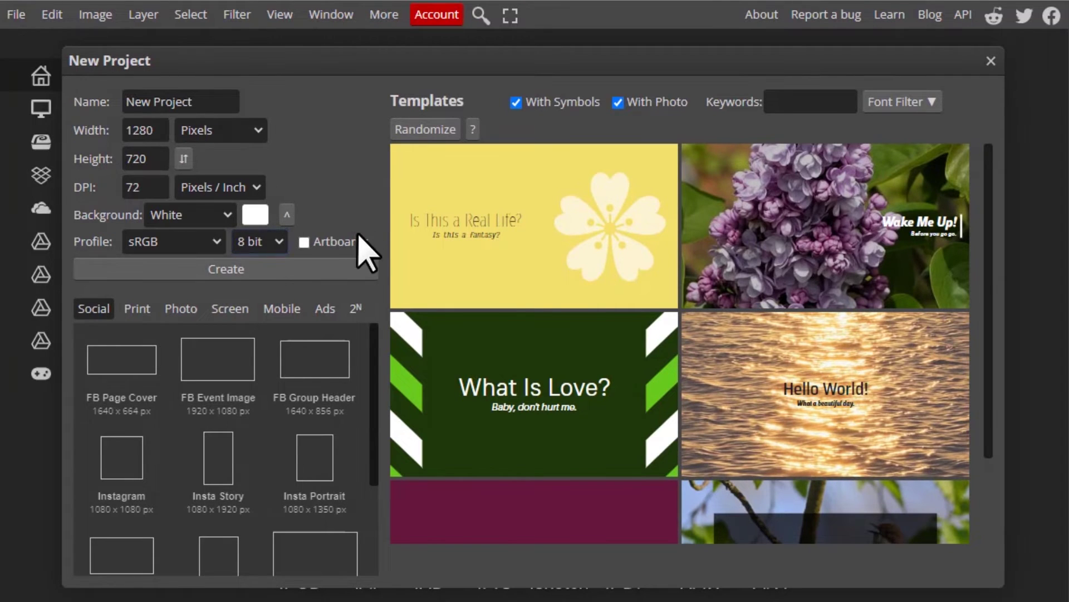
left_click(304, 242)
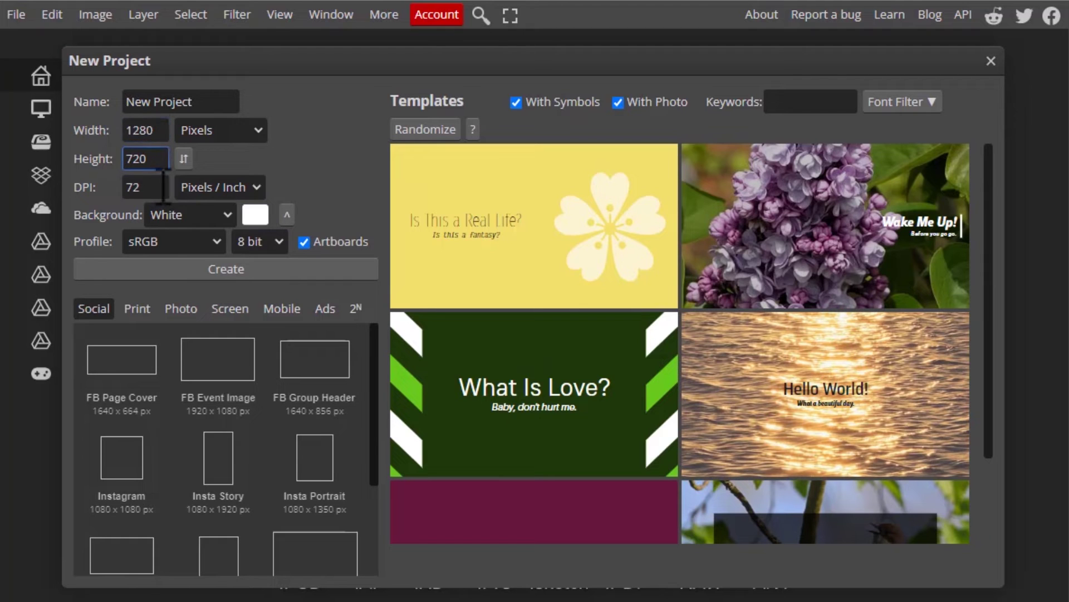
left_click(237, 271)
left_click(234, 272)
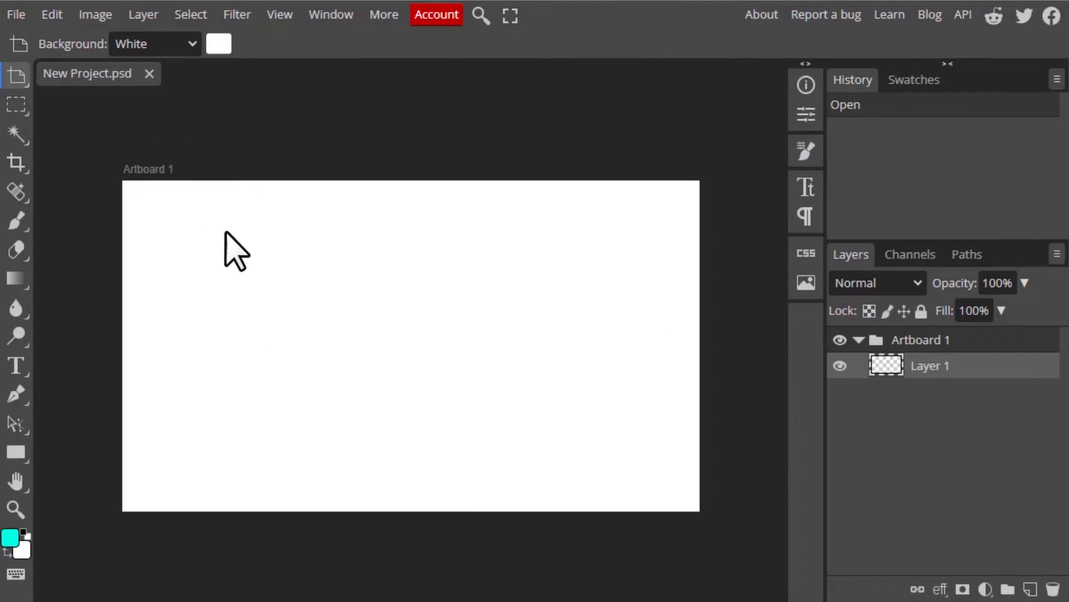
Step: Add Artboards 2 through 6 from the + handles in a two-column, three-row grid
left_click(17, 76)
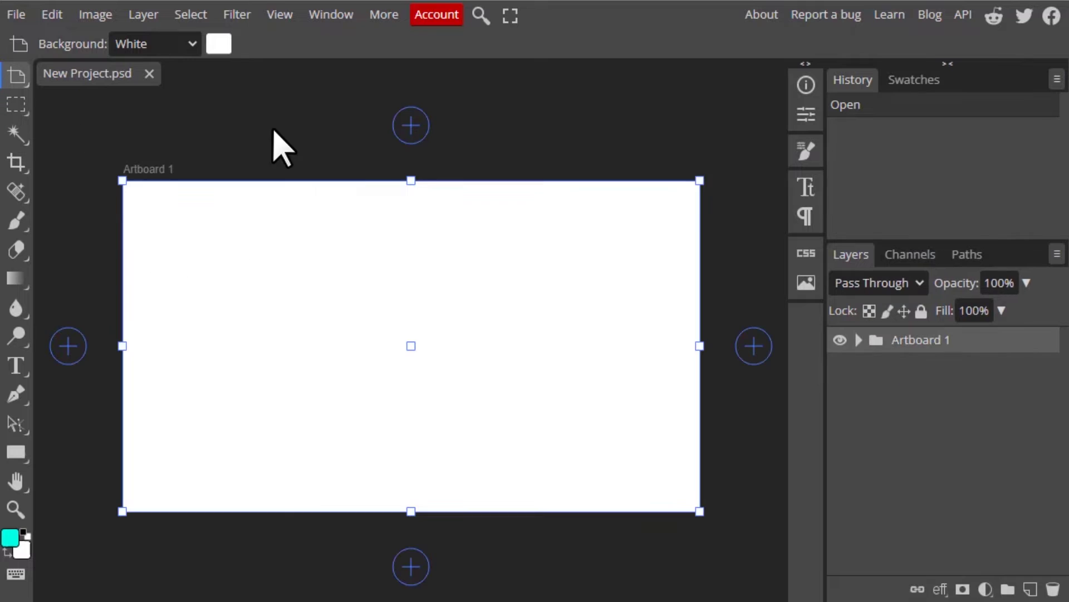
left_click(753, 347)
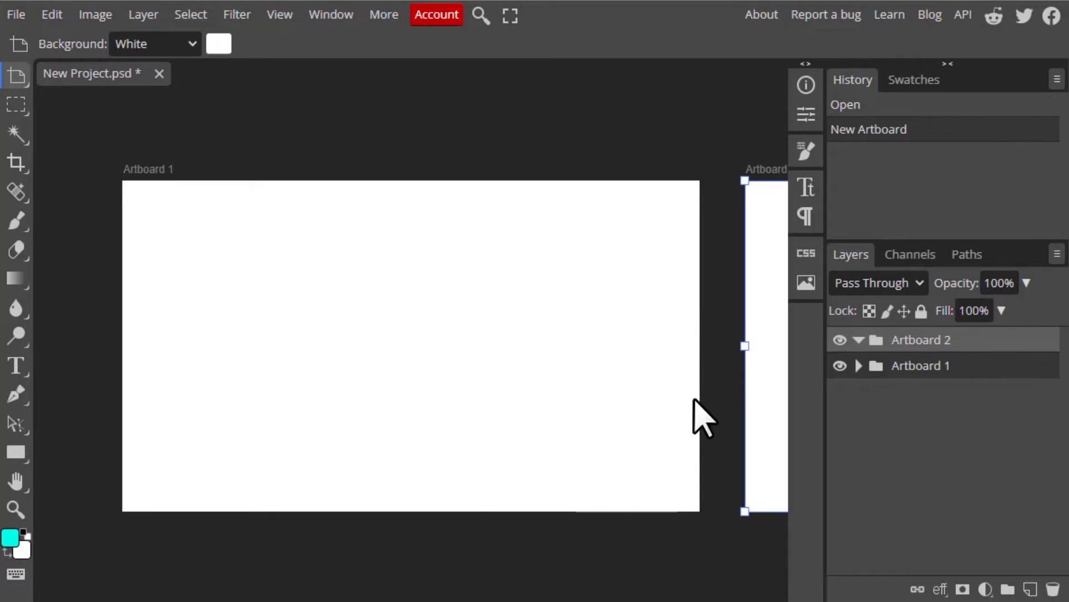
key("ctrl+minus")
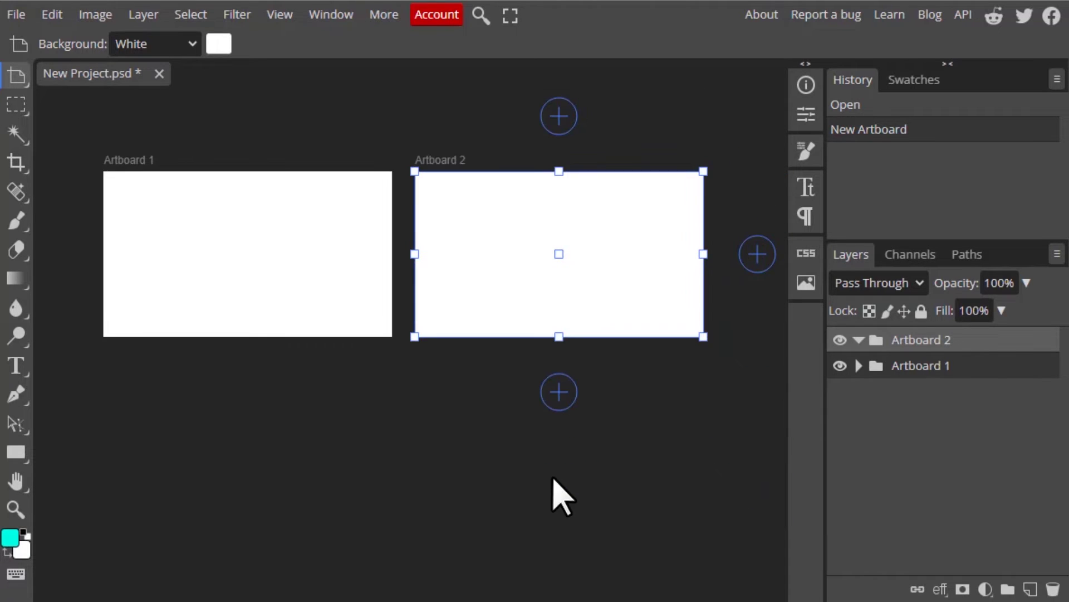
left_click(559, 391)
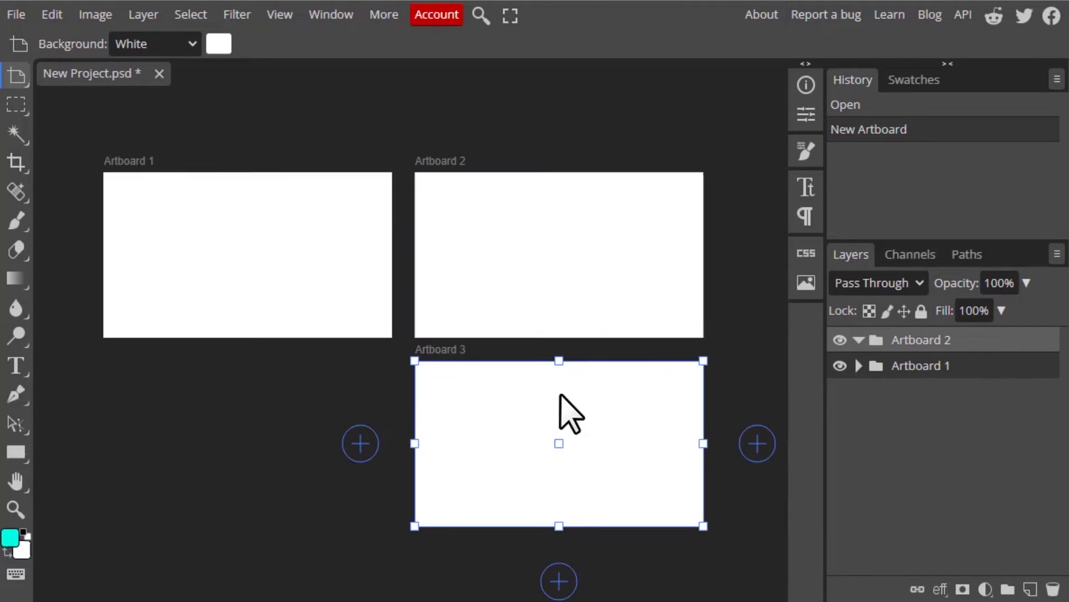
left_click(356, 441)
left_click(242, 489)
left_click(444, 538)
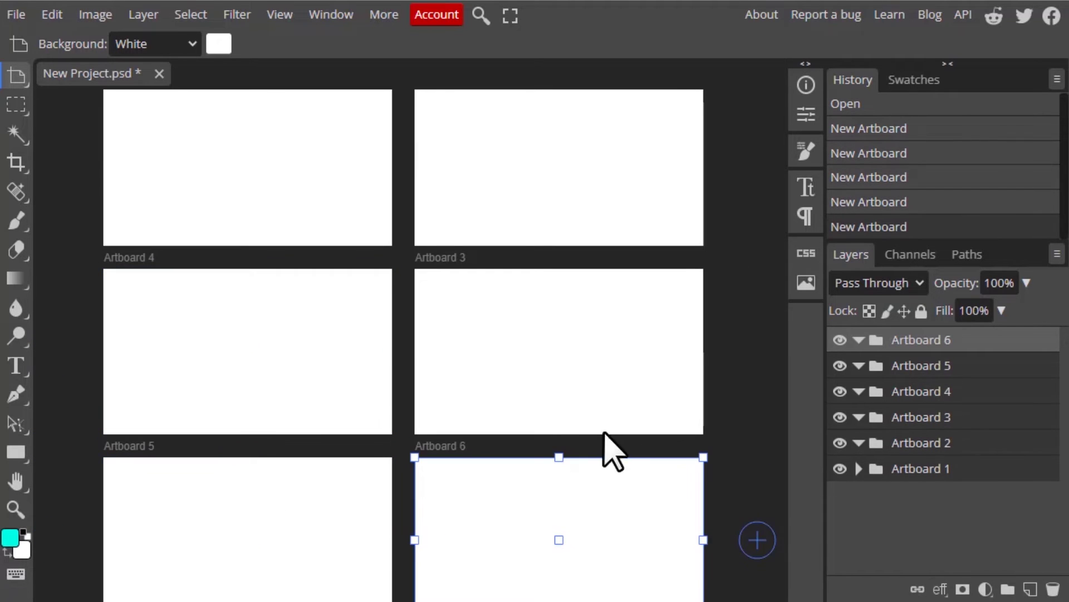
scroll(485, 398, "down", 5)
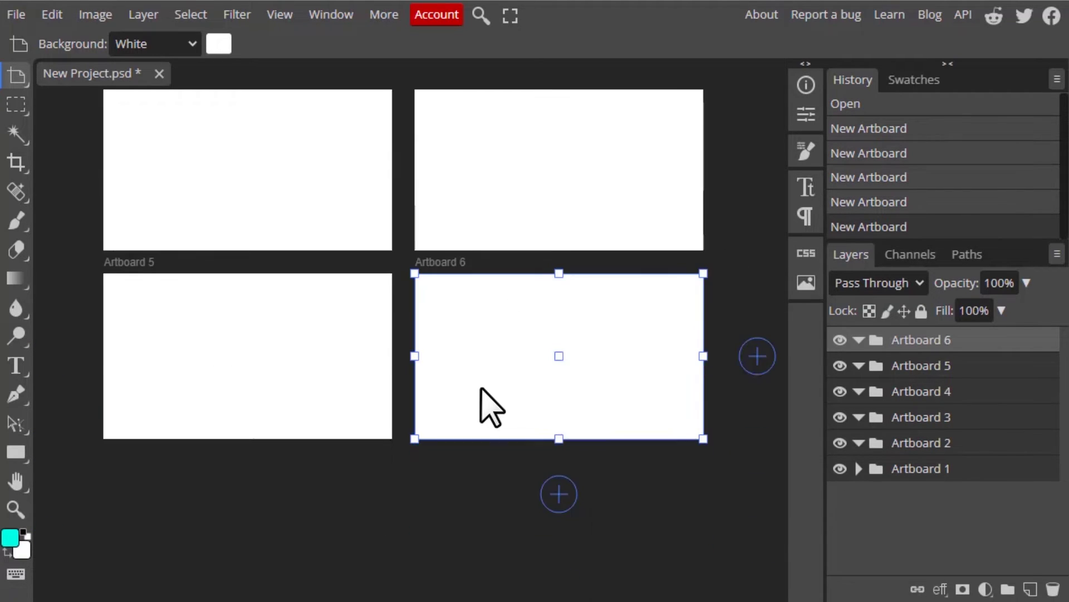
scroll(480, 387, "up", 7)
scroll(223, 384, "down", 2)
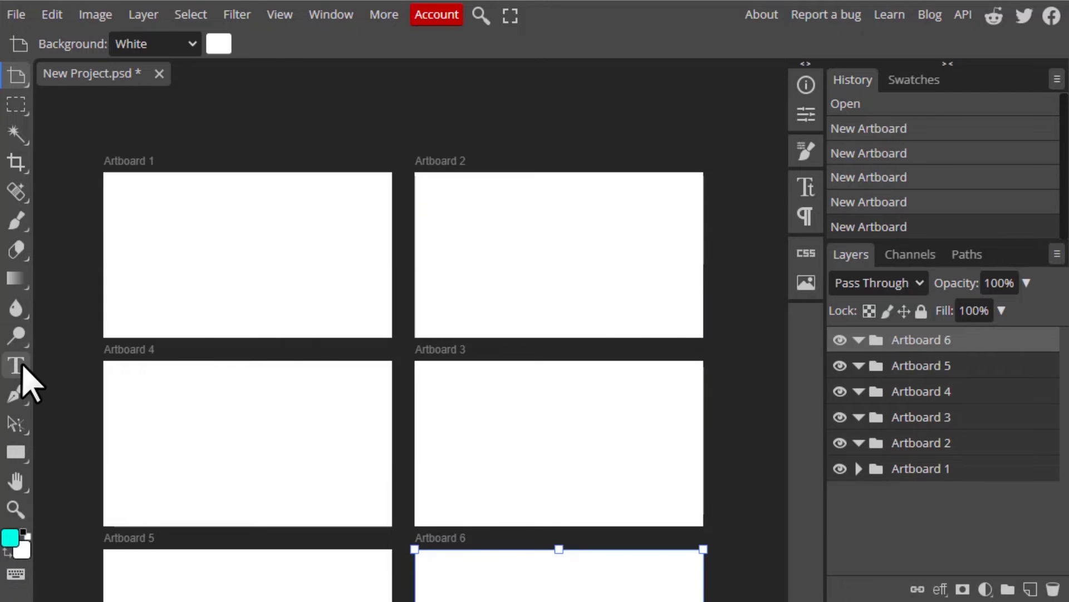
Step: Select the Type tool and set anti-aliasing to Sharp for cyan 24 px Bayon text
left_click(22, 368)
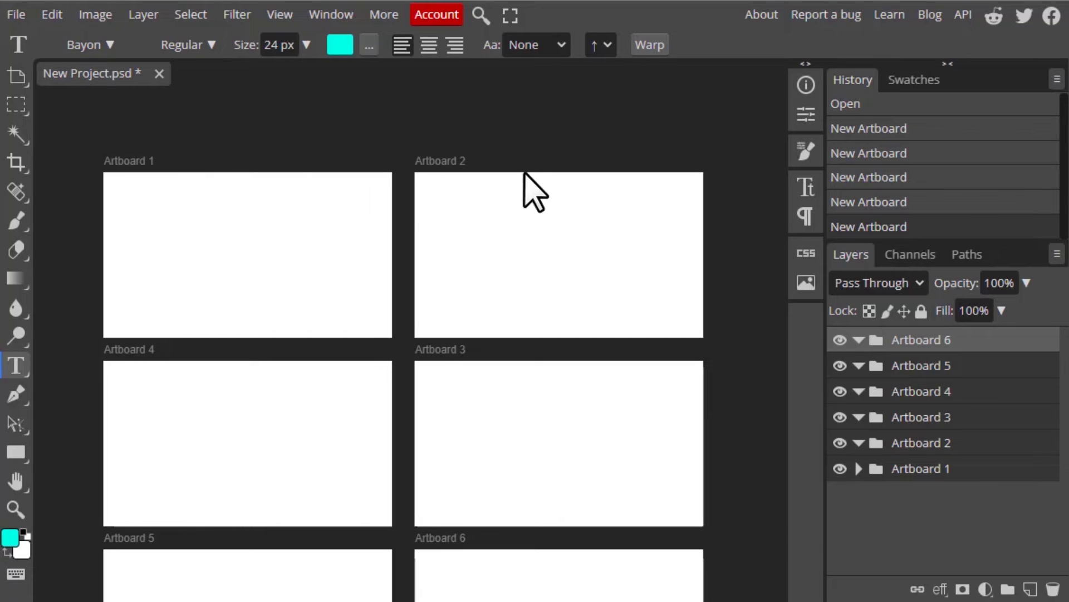
scroll(479, 348, "down", 2)
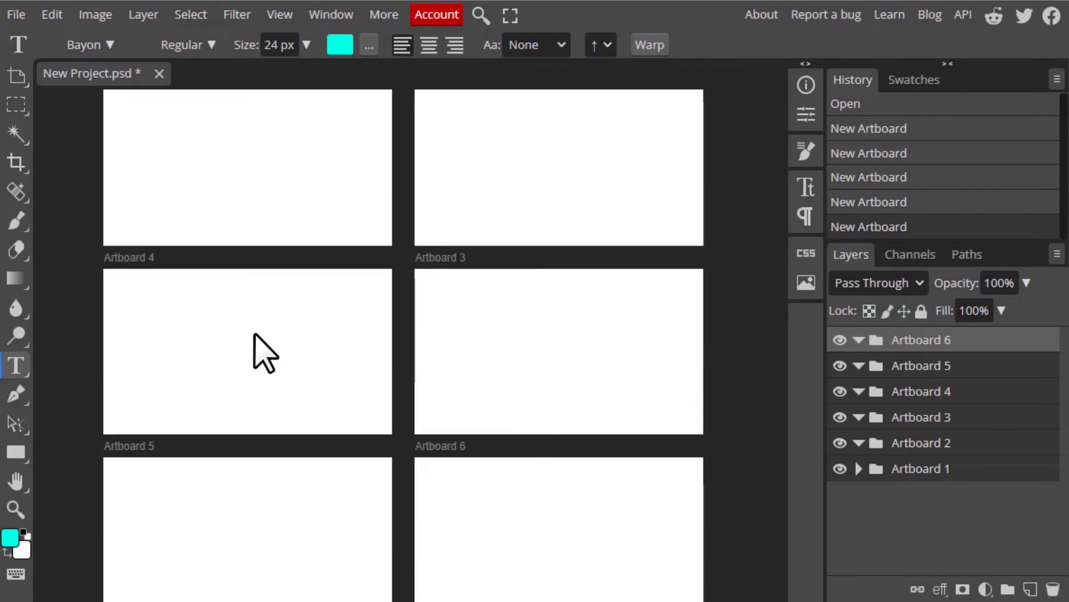
scroll(489, 453, "up", 4)
scroll(489, 454, "down", 4)
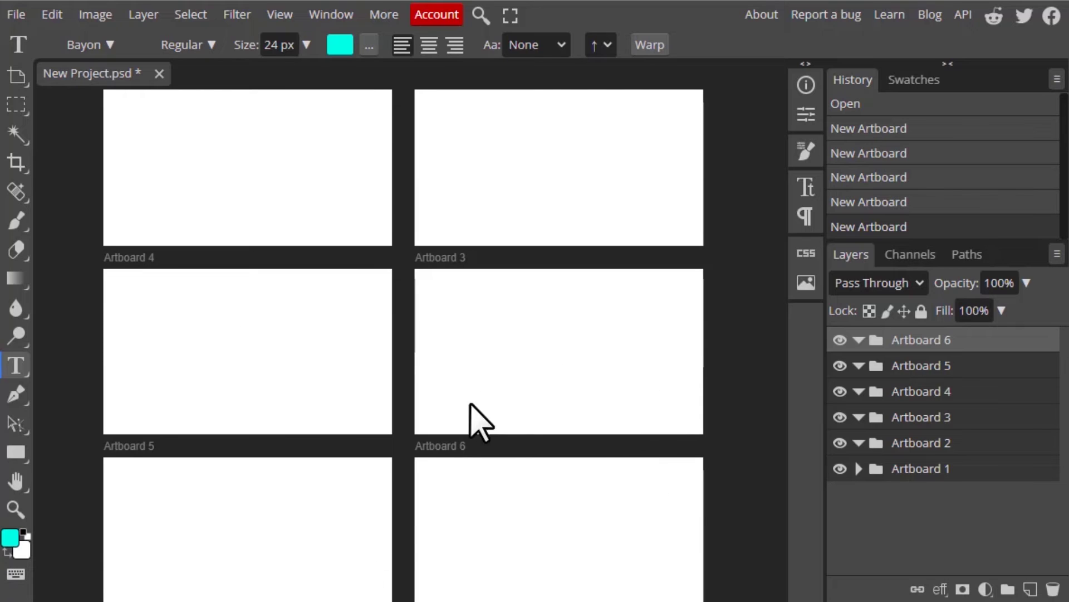
scroll(444, 334, "up", 2)
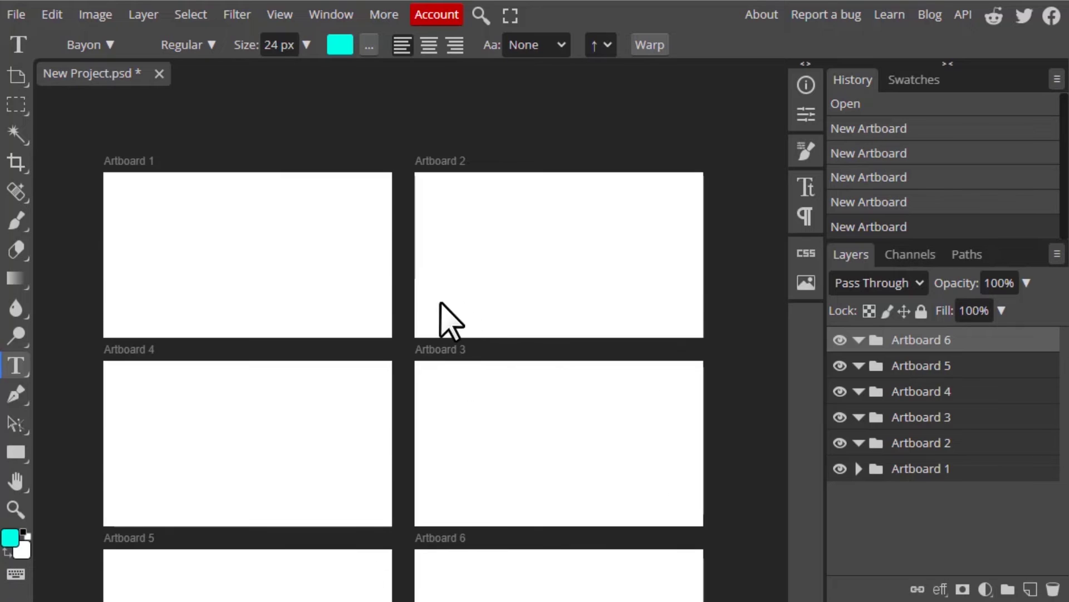
left_click(193, 262)
left_click(1032, 530)
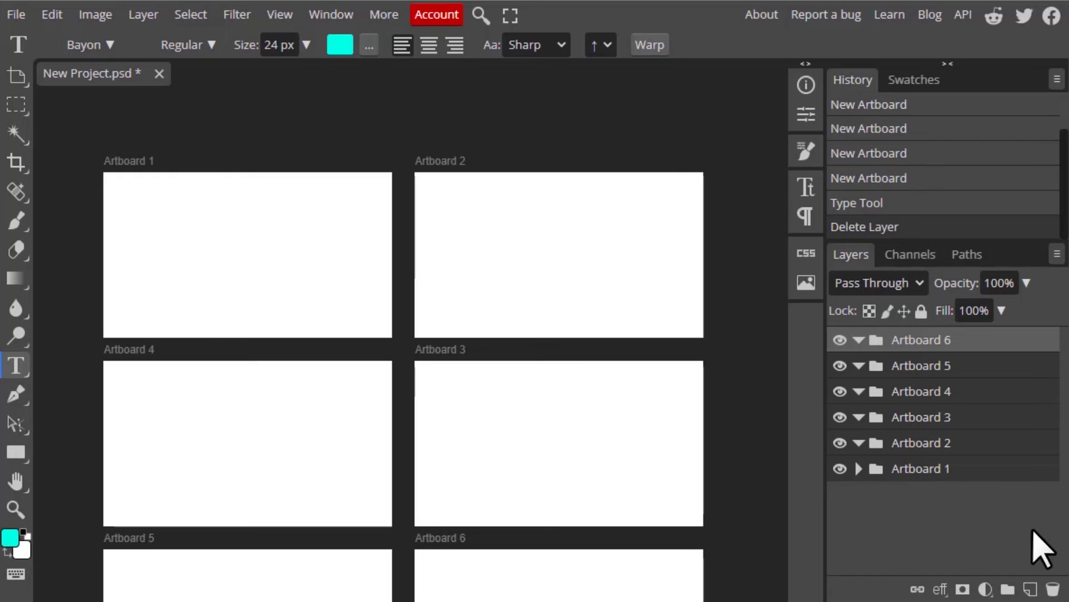
Step: Type PLEASE on Artboard 1 and correct its misspelling
left_click(938, 474)
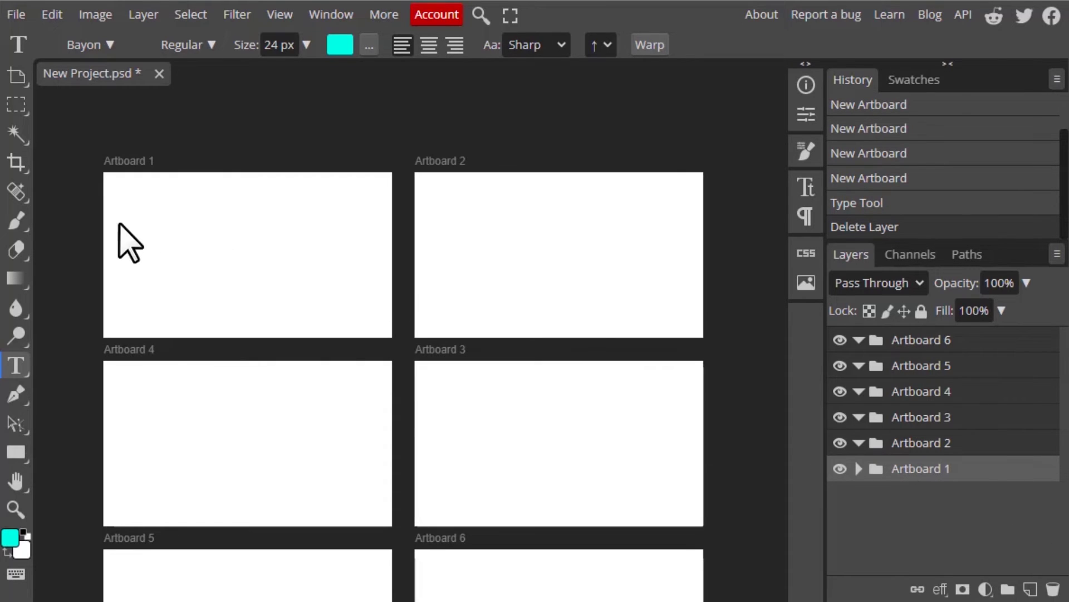
left_click(194, 241)
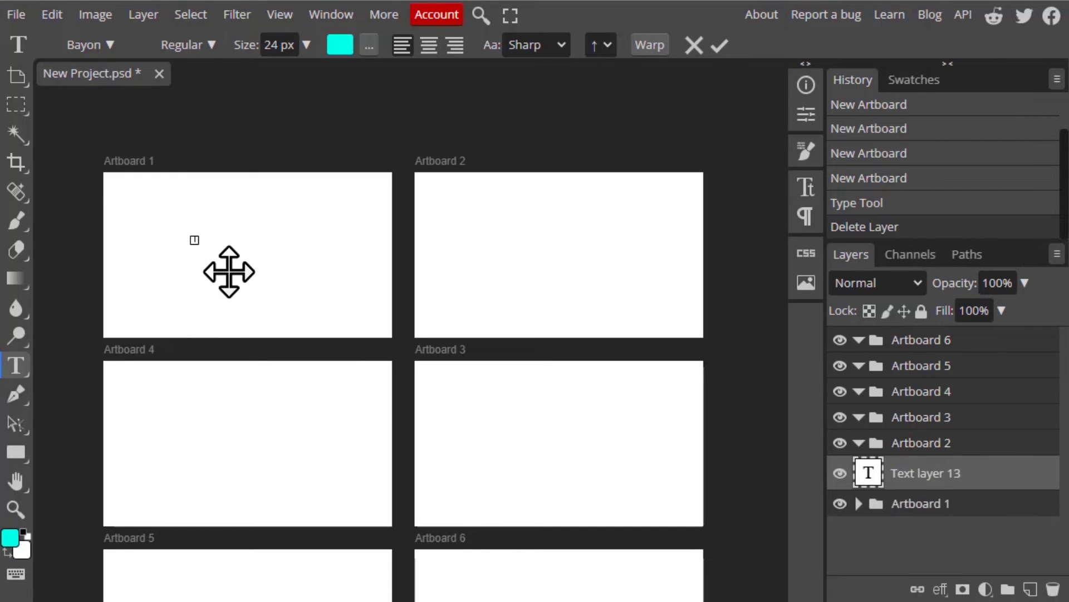
left_click(229, 272)
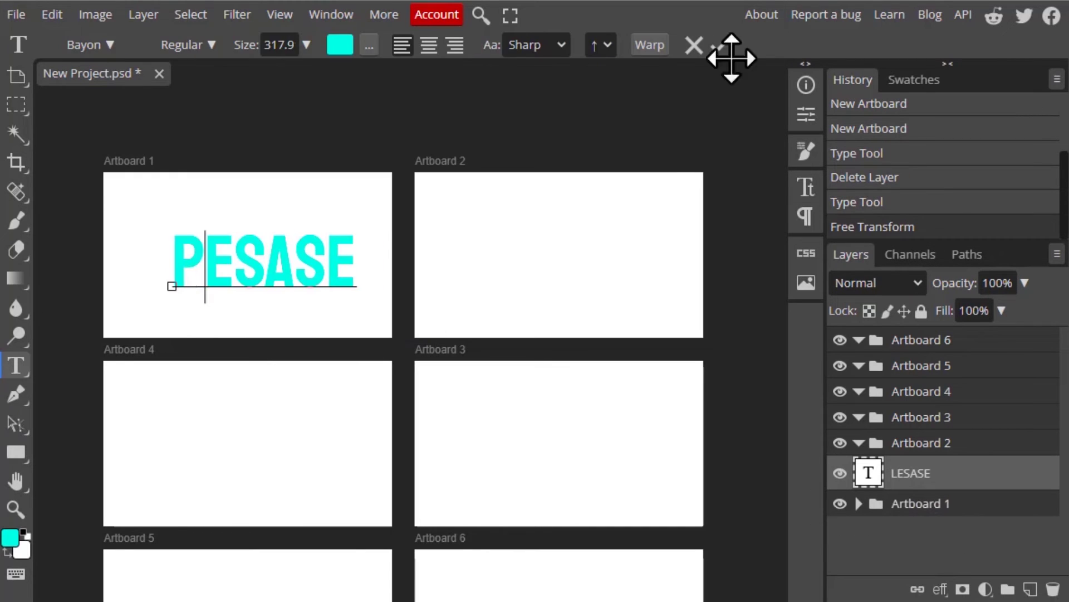
type("L")
key("Right")
key("Delete")
Step: Center PLEASE in Artboard 1 and place a centered copy in Artboard 2
right_click(16, 77)
left_click(103, 76)
left_click_drag(265, 267, 251, 262)
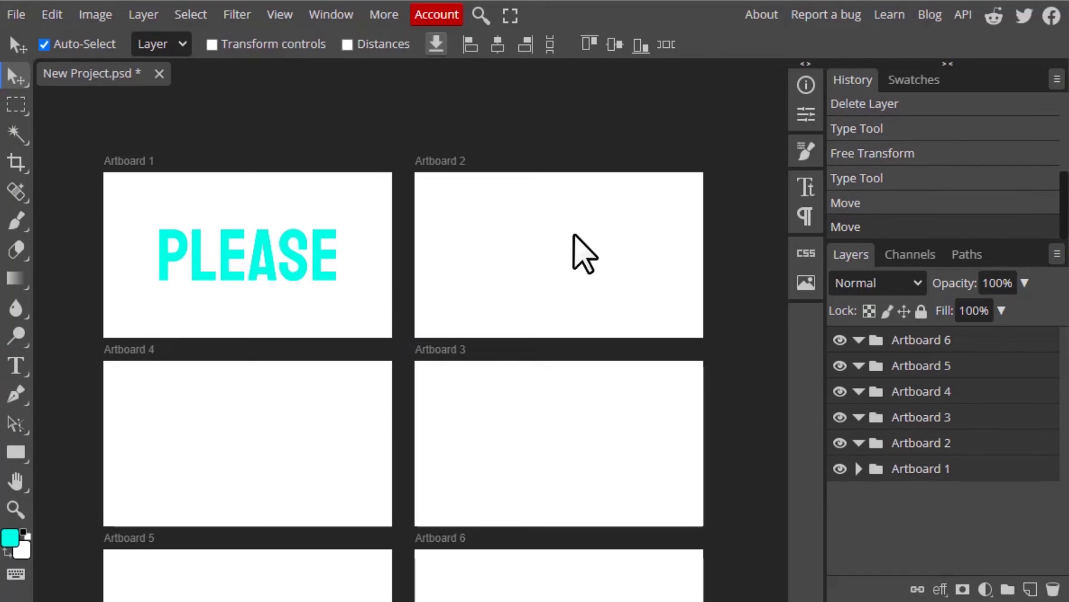
key("ctrl+v")
left_click_drag(583, 253, 619, 253)
Step: Retype the copied words as DO, SUBSCRIBE, MY and CHANNEL on their artboards
key("t")
left_click(616, 262)
key("ctrl+a")
type("DO")
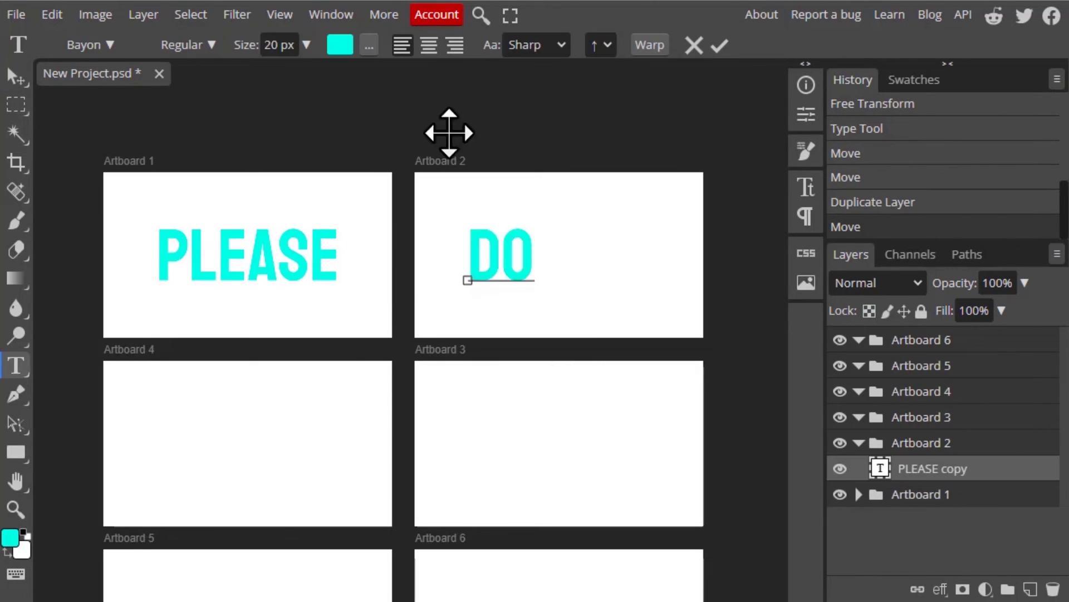
left_click(573, 453)
key("ctrl+a")
type("SUBSCRIBE")
scroll(369, 401, "down", 5)
type("MYCHANNE")
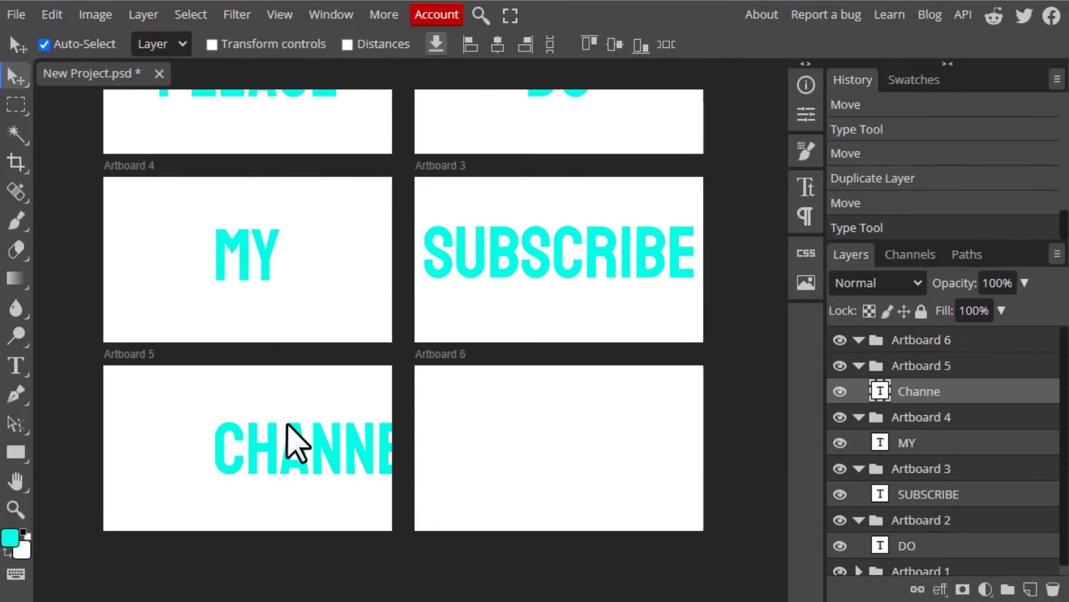
type("L")
Step: Put a copy on Artboard 6 and change its text to ':)'
key("ctrl+v")
left_click_drag(256, 446, 557, 445)
left_click(557, 445)
key("ctrl+a")
type(":)v")
scroll(347, 219, "up", 3)
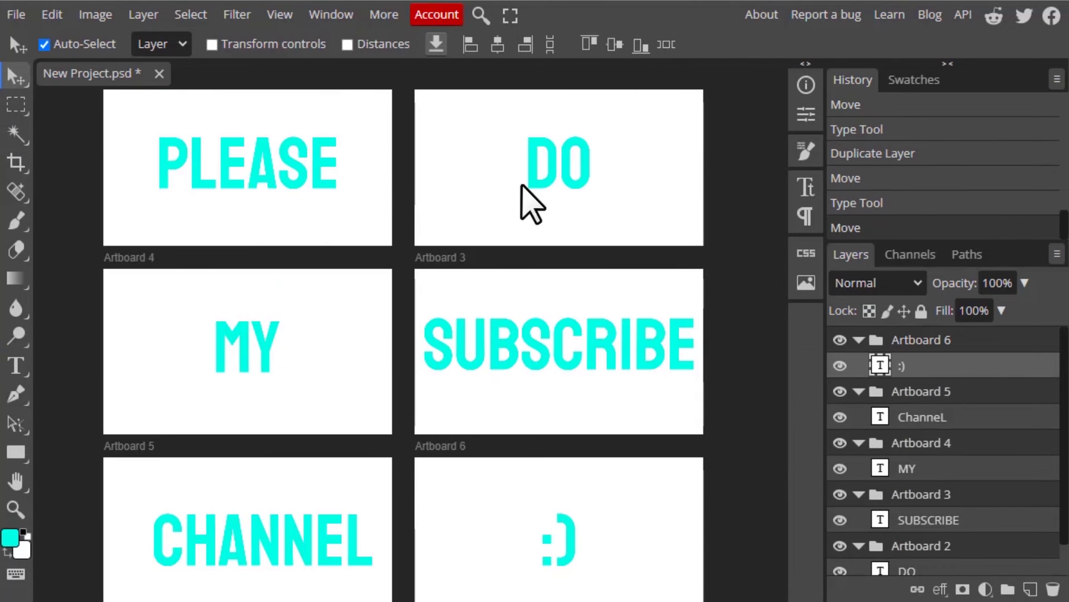
scroll(341, 243, "up", 2)
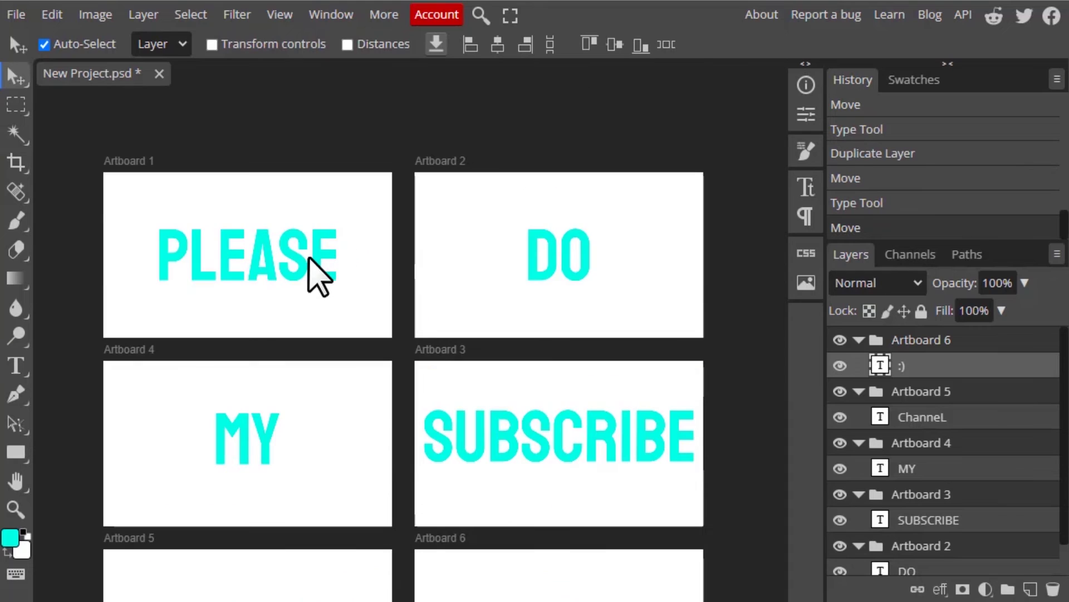
scroll(550, 315, "down", 2)
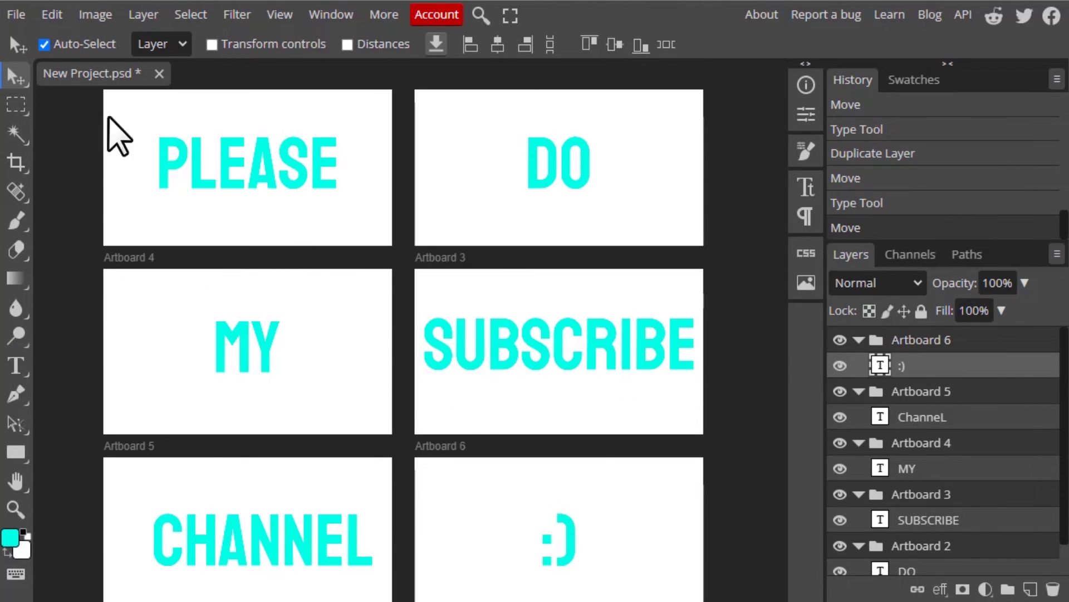
Step: Start exporting the document as a PDF from File > Export as
left_click(15, 15)
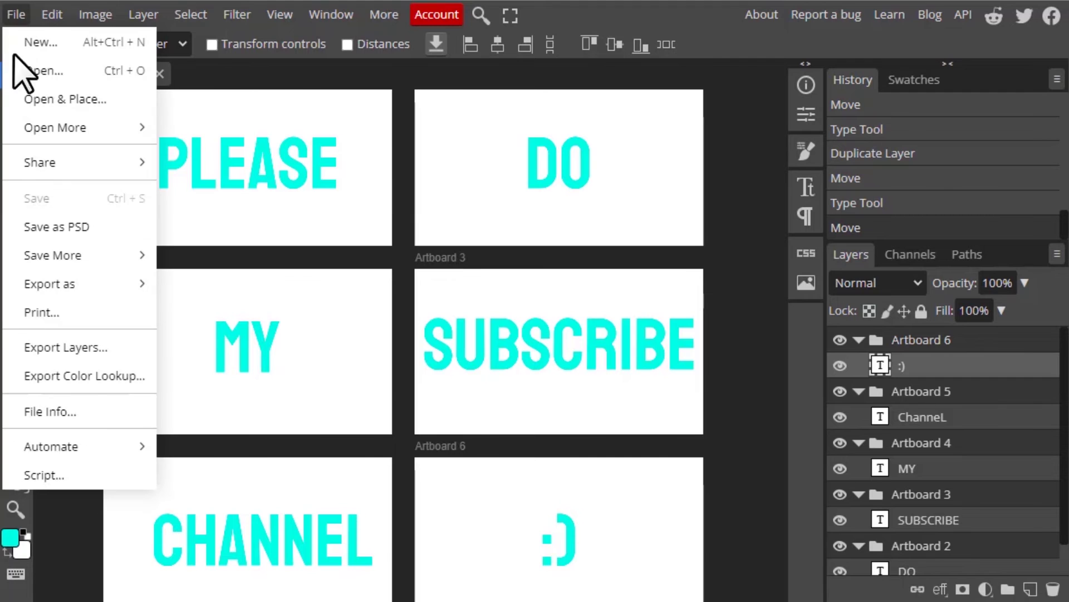
mouse_move(47, 285)
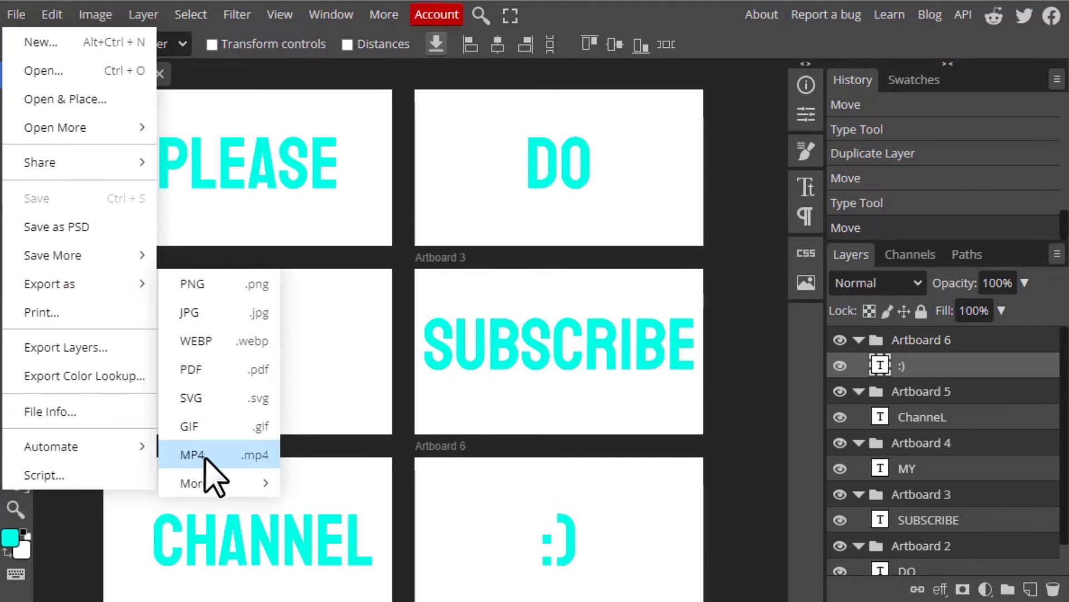
left_click(238, 371)
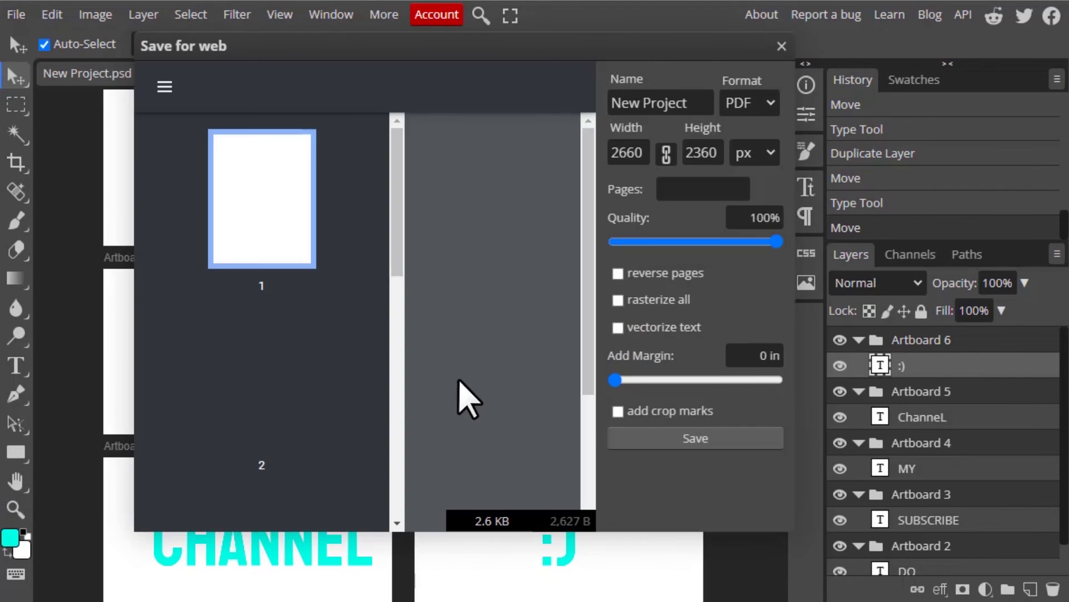
scroll(305, 370, "down", 5)
scroll(306, 370, "up", 5)
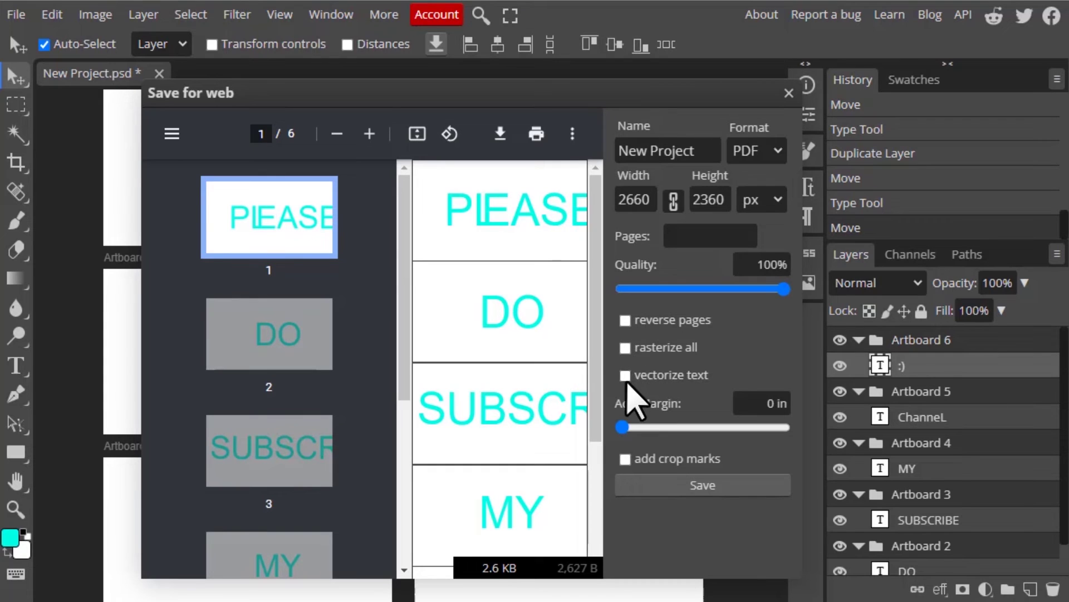
Step: Enable 'vectorize text' and review the six 2660 × 2360 px PDF pages
left_click(625, 374)
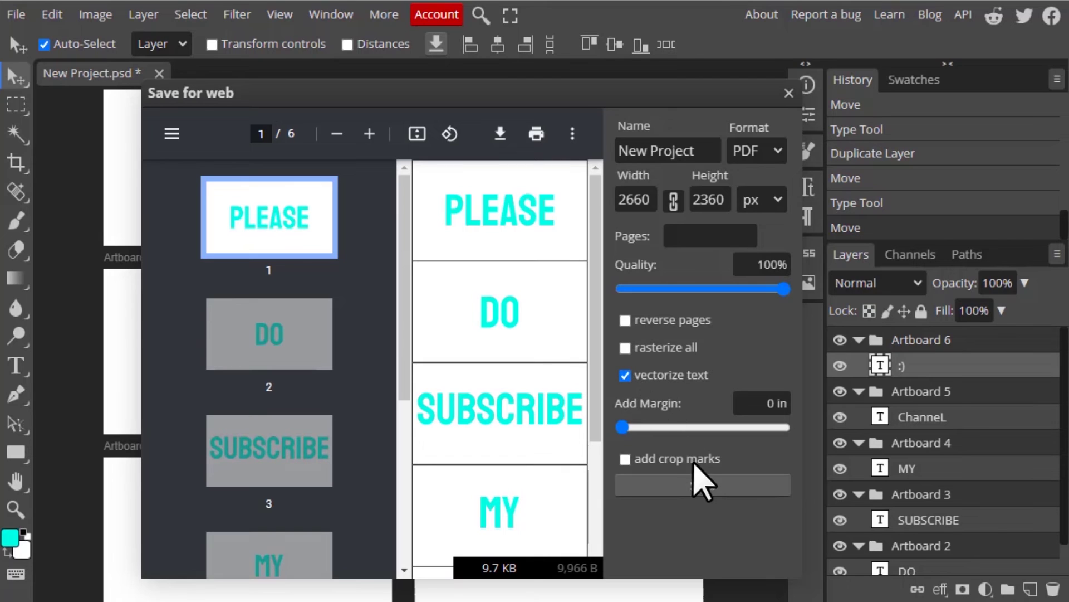
scroll(351, 304, "down", 1)
scroll(346, 298, "down", 5)
scroll(346, 298, "up", 5)
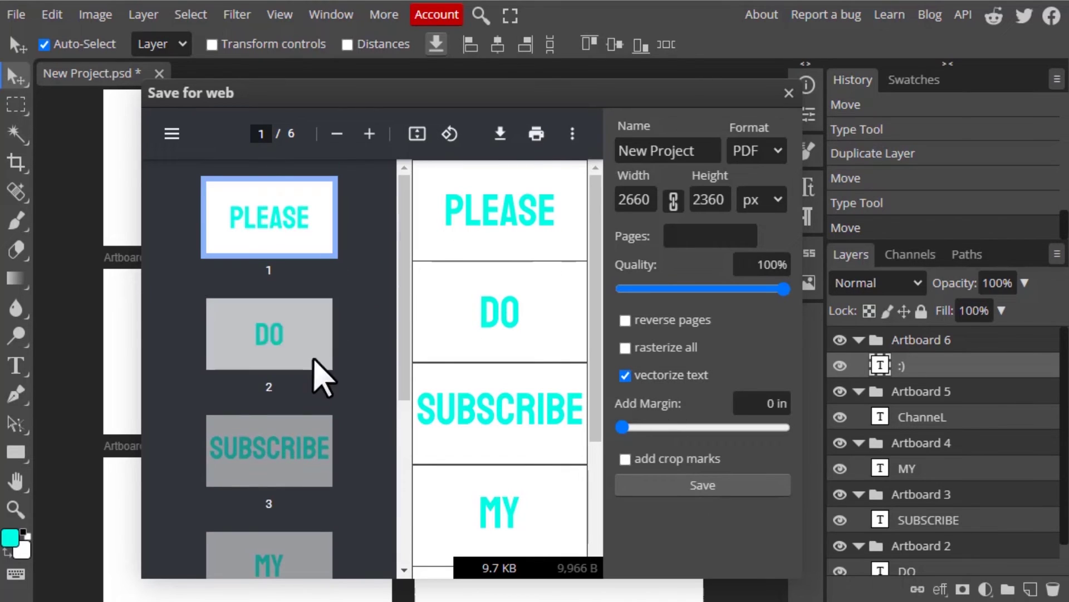
scroll(306, 425, "down", 3)
scroll(299, 479, "down", 2)
scroll(307, 496, "up", 5)
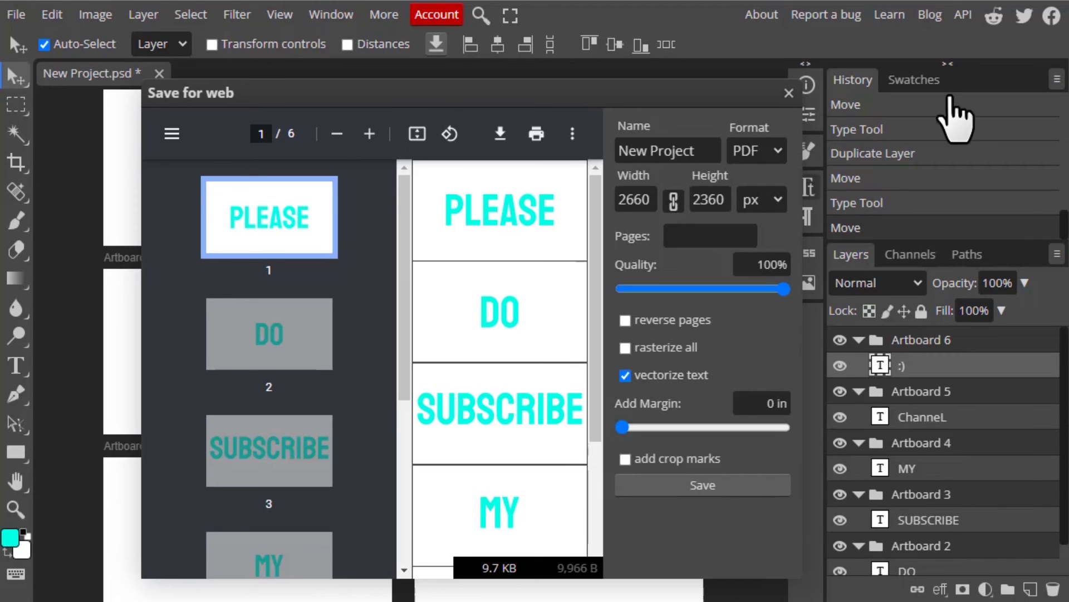
Step: Save New Project.pdf and dismiss the browser's download notice
left_click(710, 490)
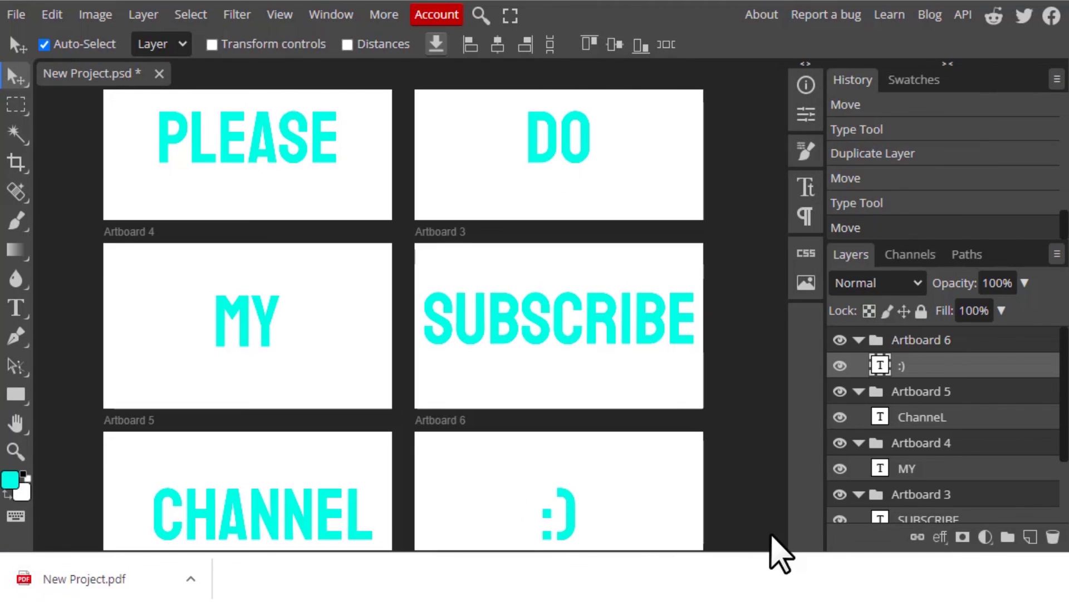
left_click(1061, 586)
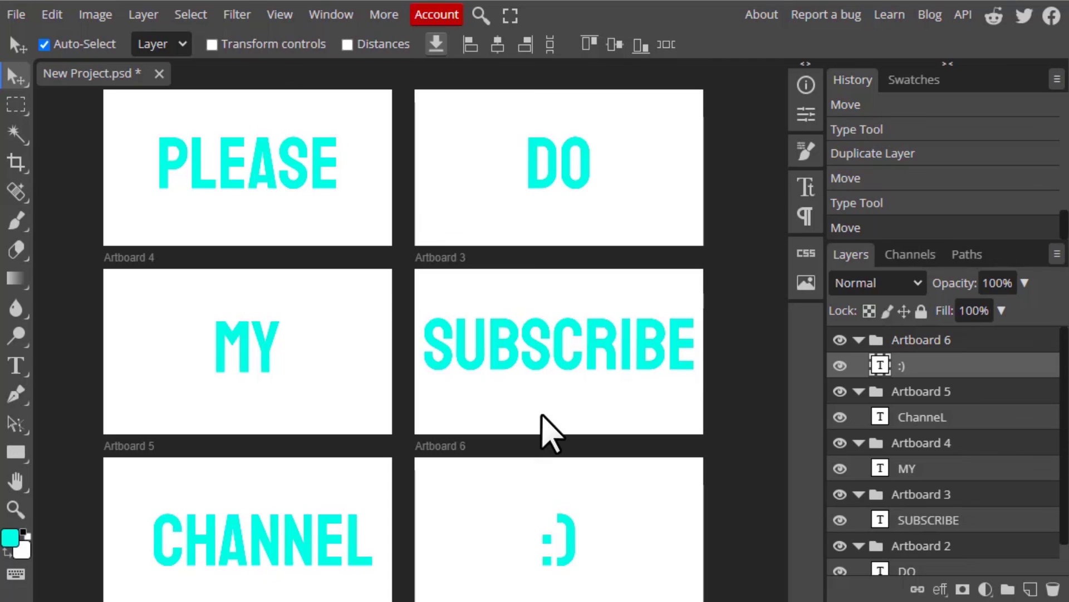